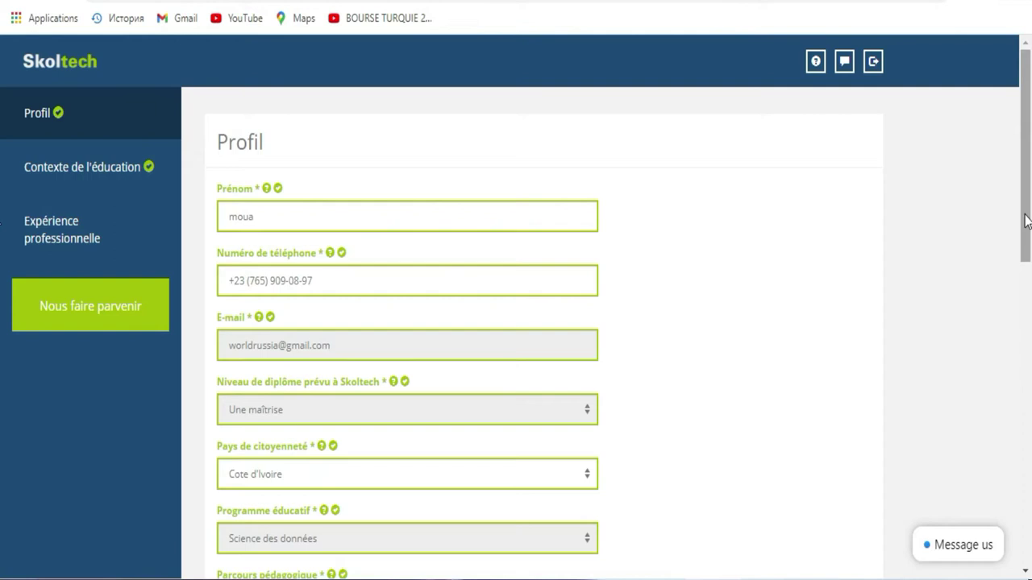
# - Review the completed profile form down to its end, save it and continue to the education background section
pyautogui.moveTo(1031, 205); pyautogui.dragTo(1030, 367)
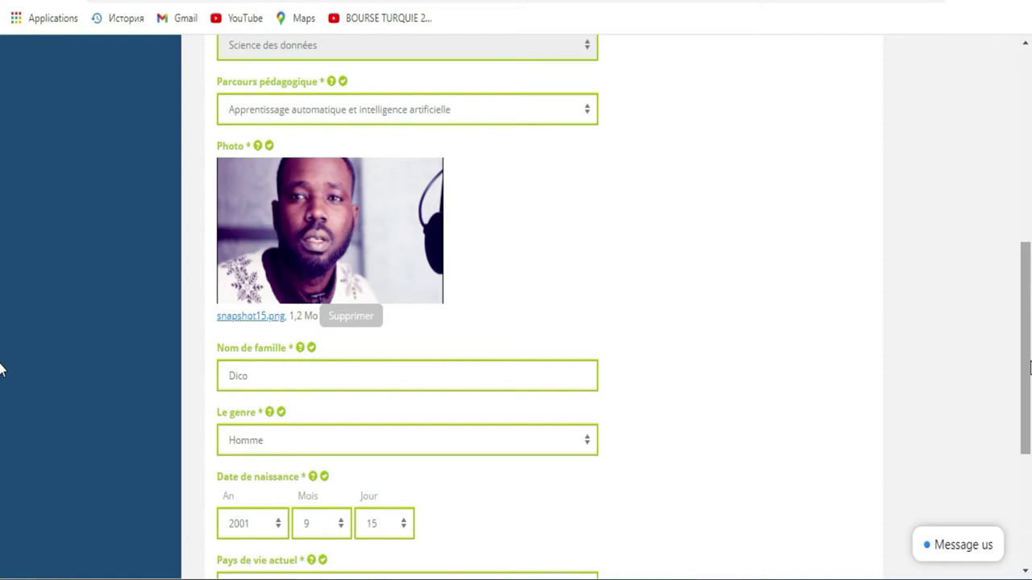
pyautogui.scroll(-1, 1029, 355)
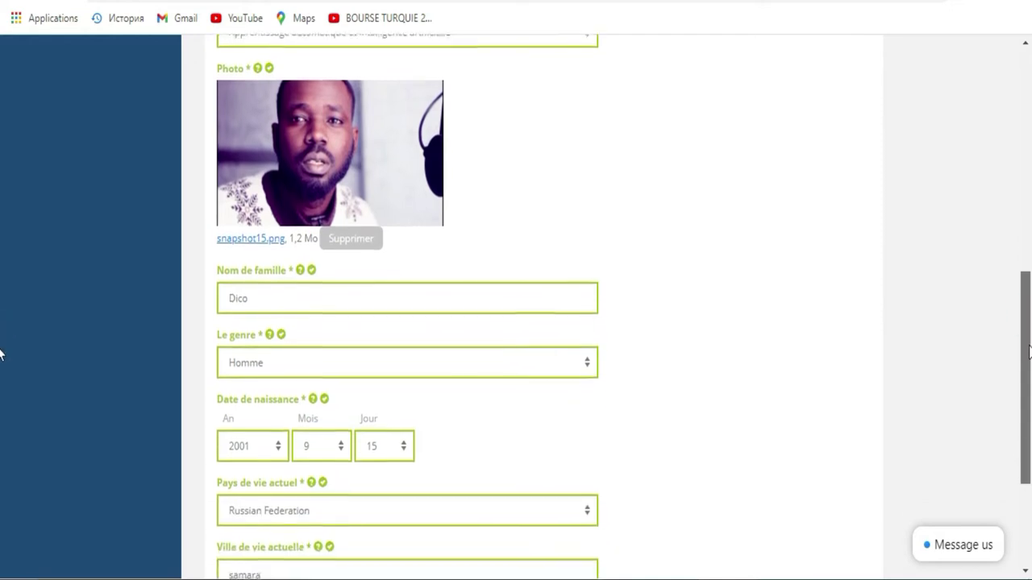
pyautogui.moveTo(1029, 355); pyautogui.dragTo(1030, 451)
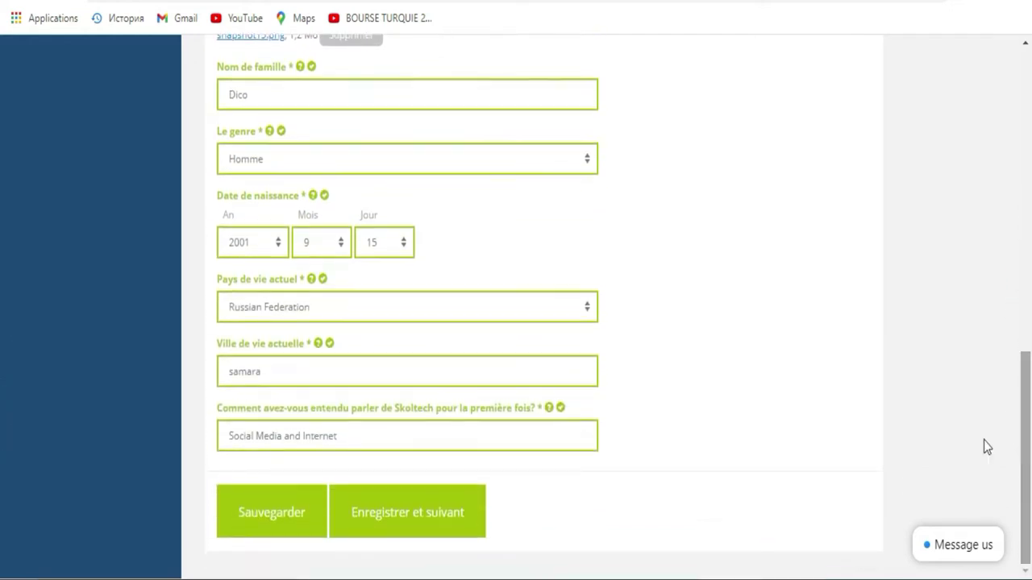
pyautogui.click(441, 525)
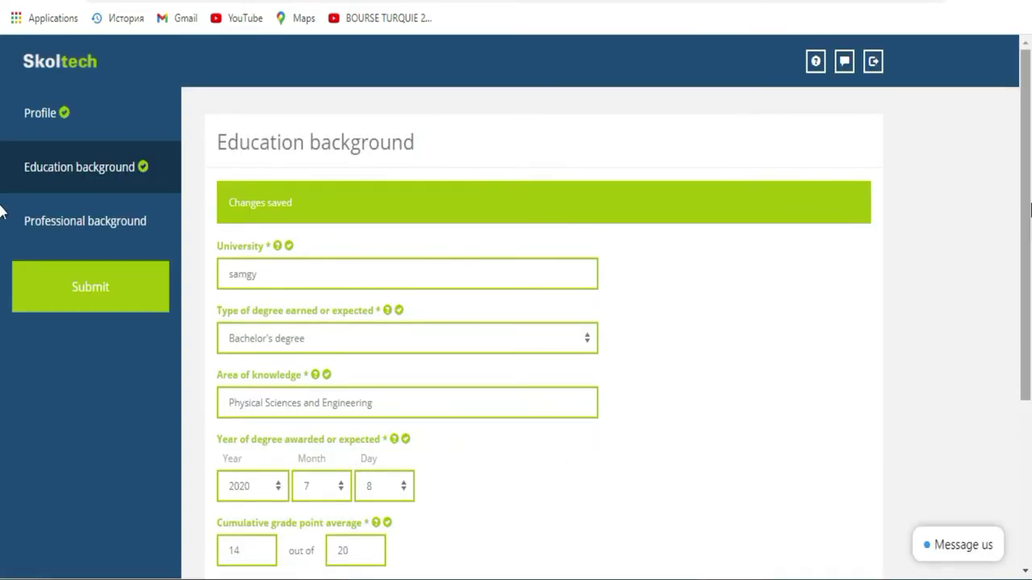
# - Review the education background entries and attached diploma and transcript files, then save and continue to the professional background section
pyautogui.moveTo(1026, 203); pyautogui.dragTo(1026, 274)
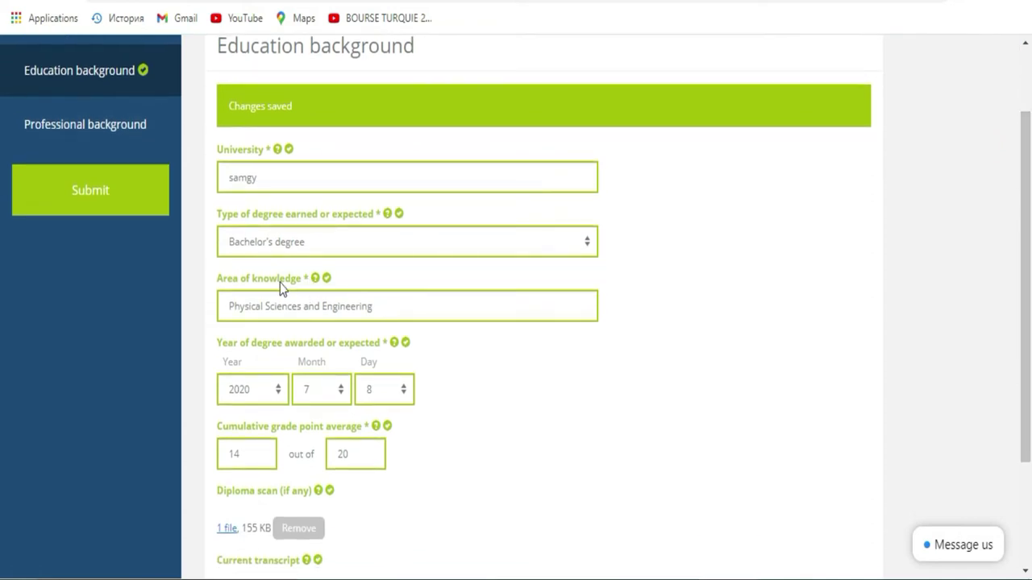
pyautogui.moveTo(1027, 250); pyautogui.dragTo(1028, 357)
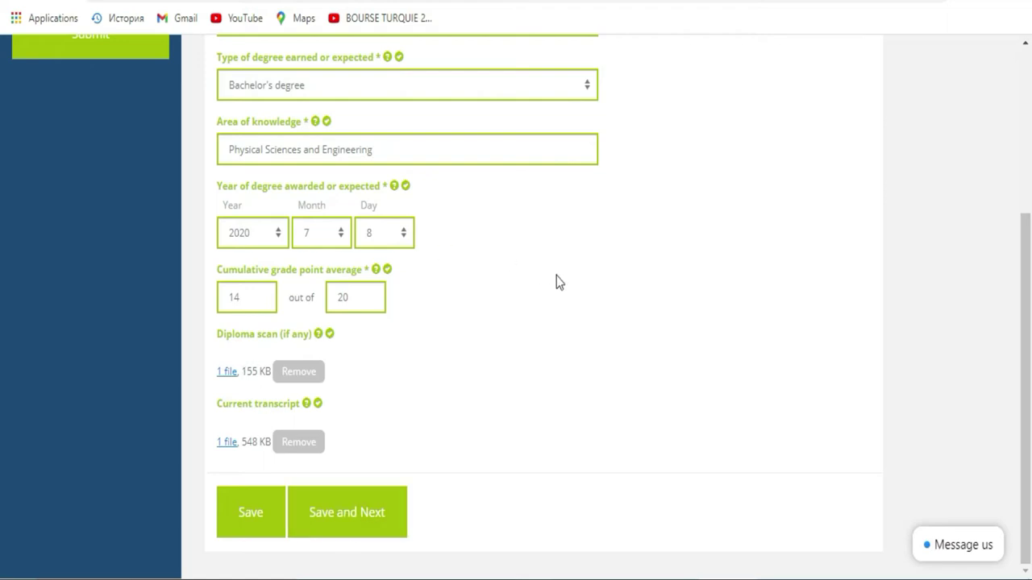
pyautogui.scroll(3, 1029, 367)
pyautogui.scroll(-3, 1028, 375)
pyautogui.scroll(-1, 1028, 375)
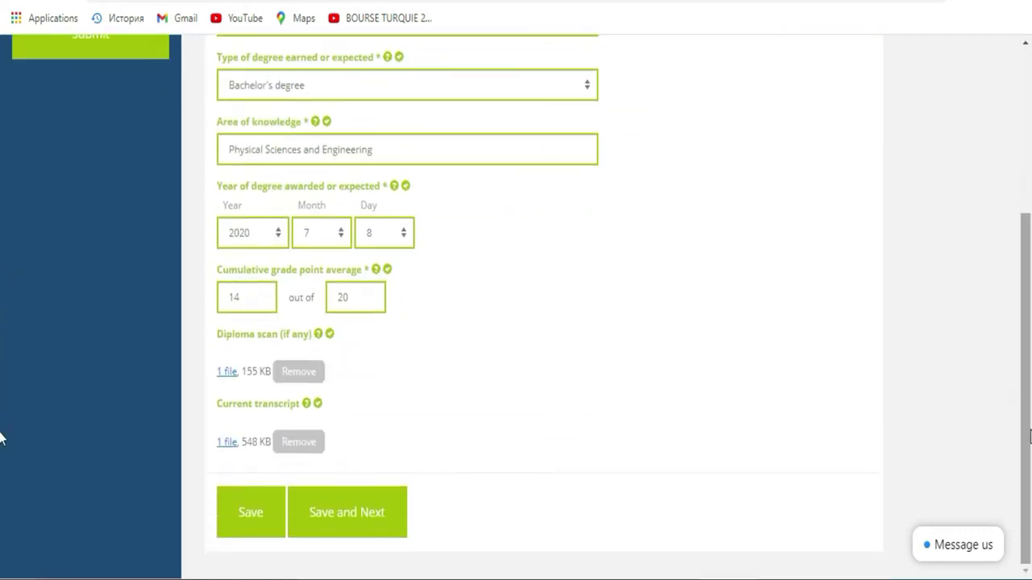
pyautogui.click(344, 501)
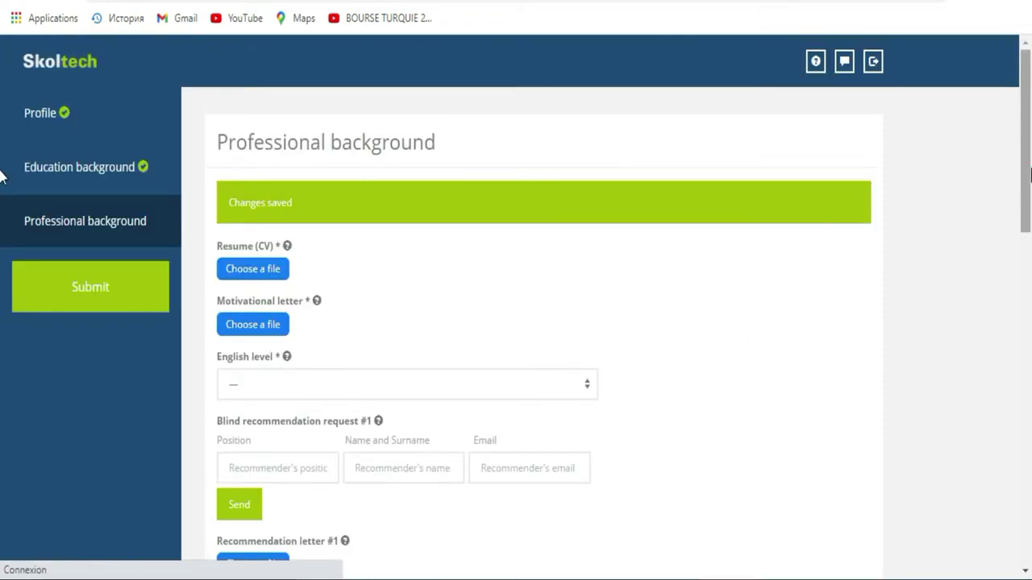
# - Upload the local file "fiche resume.pdf" as the resume (CV)
pyautogui.scroll(-1, 2, 176)
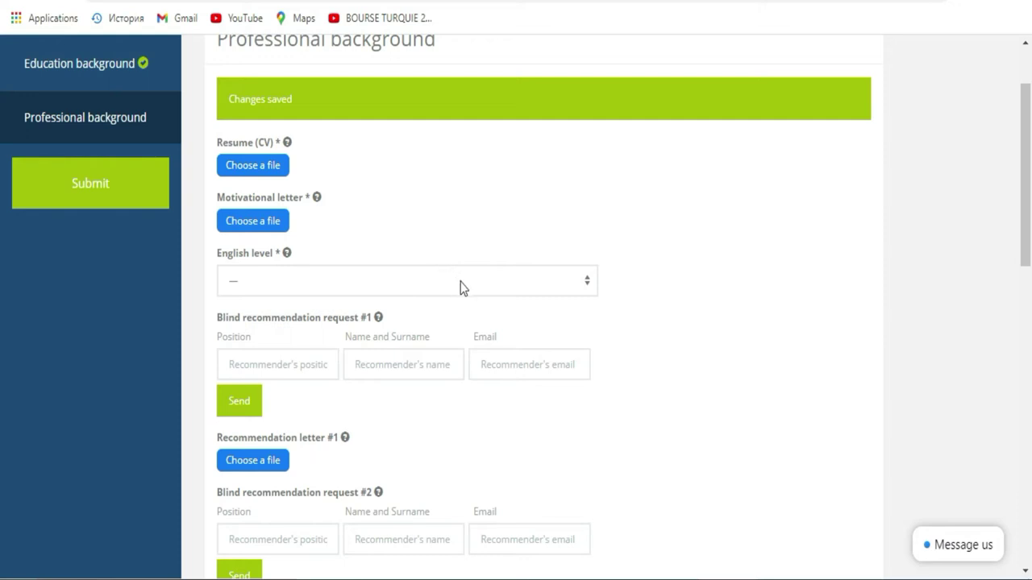
pyautogui.click(254, 170)
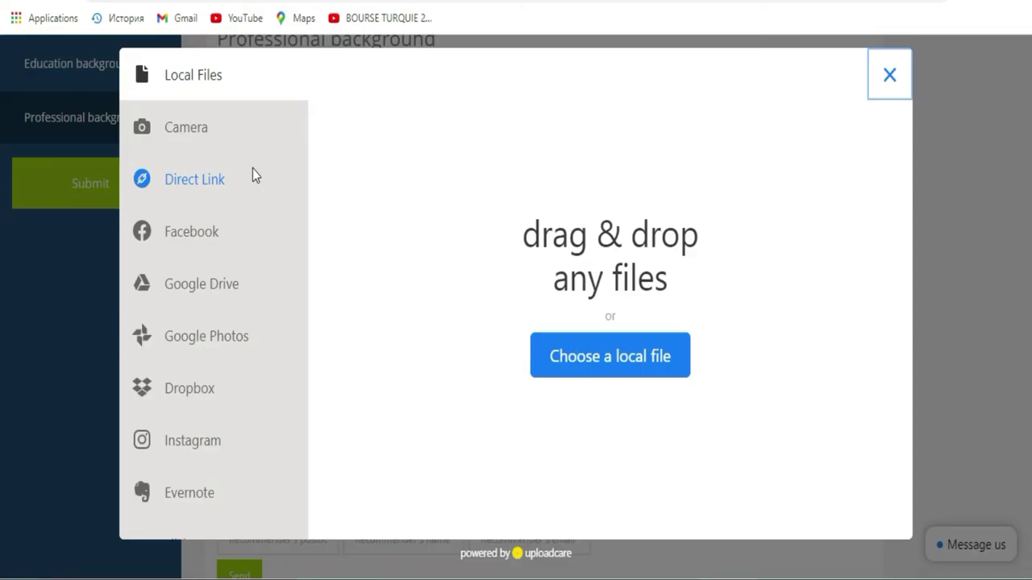
pyautogui.click(619, 370)
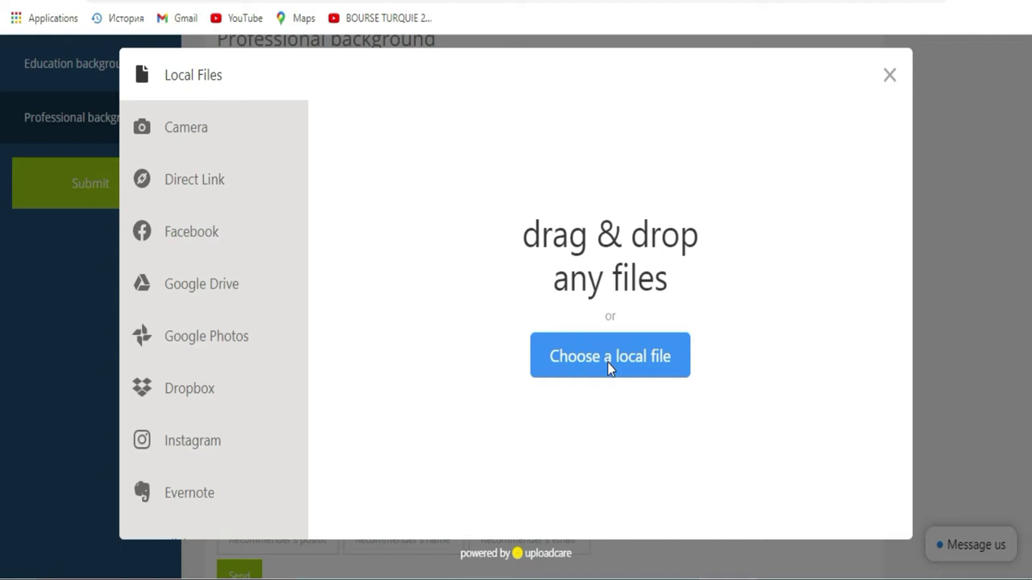
pyautogui.click(608, 362)
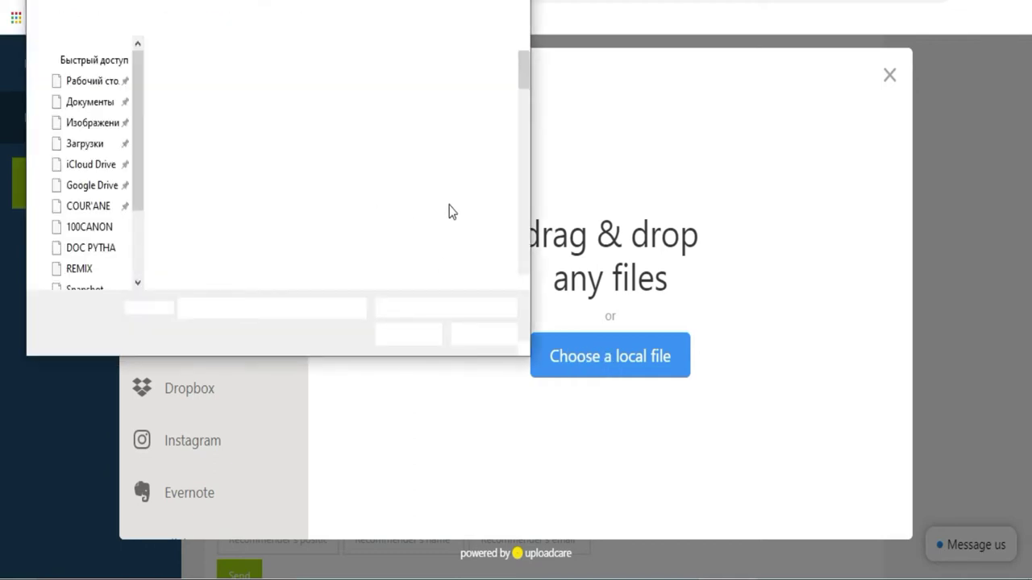
pyautogui.moveTo(522, 80); pyautogui.dragTo(517, 200)
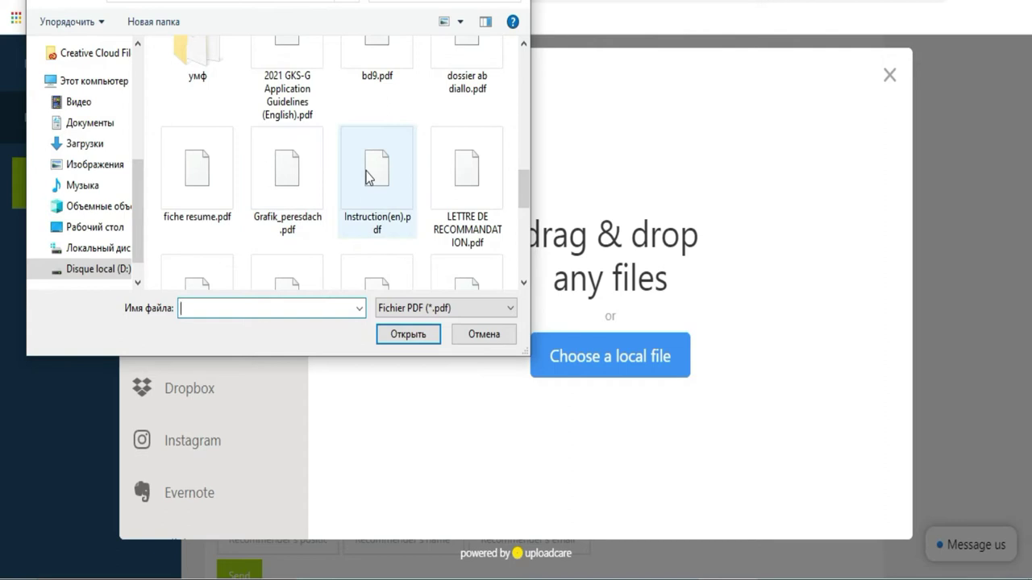
pyautogui.doubleClick(186, 200)
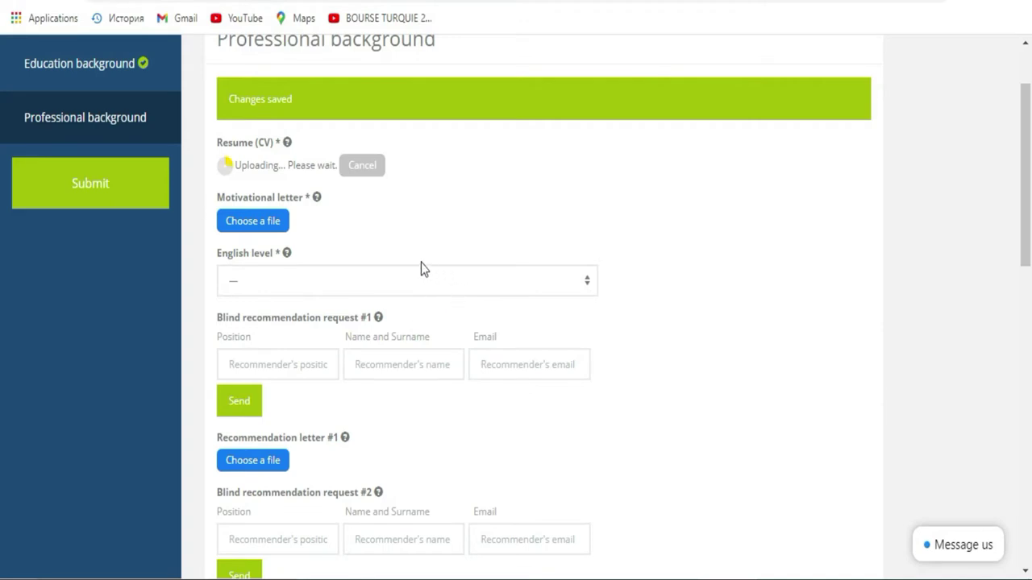
# - Upload the local file "lettre.pdf" as the motivational letter
pyautogui.click(262, 224)
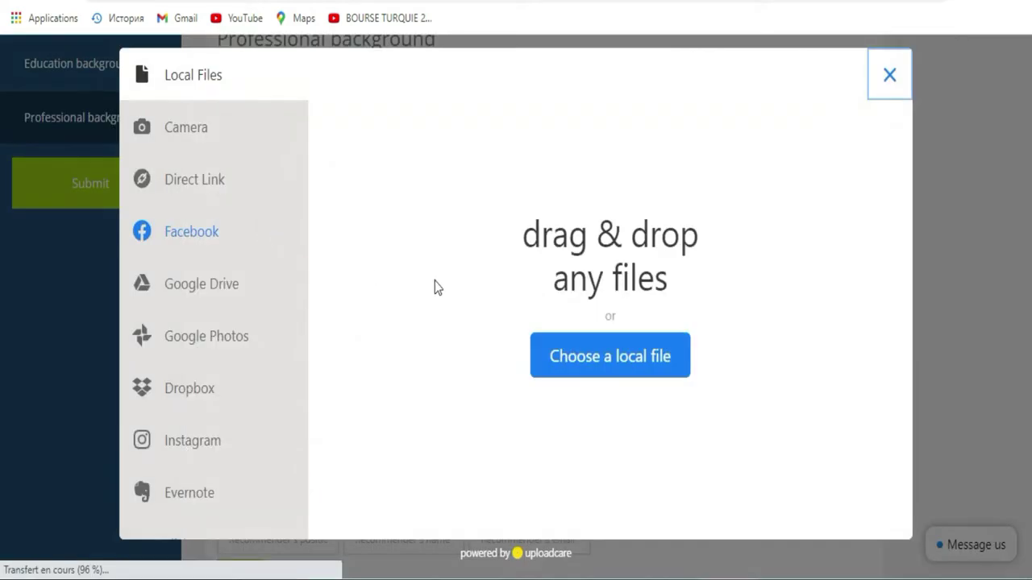
pyautogui.click(594, 352)
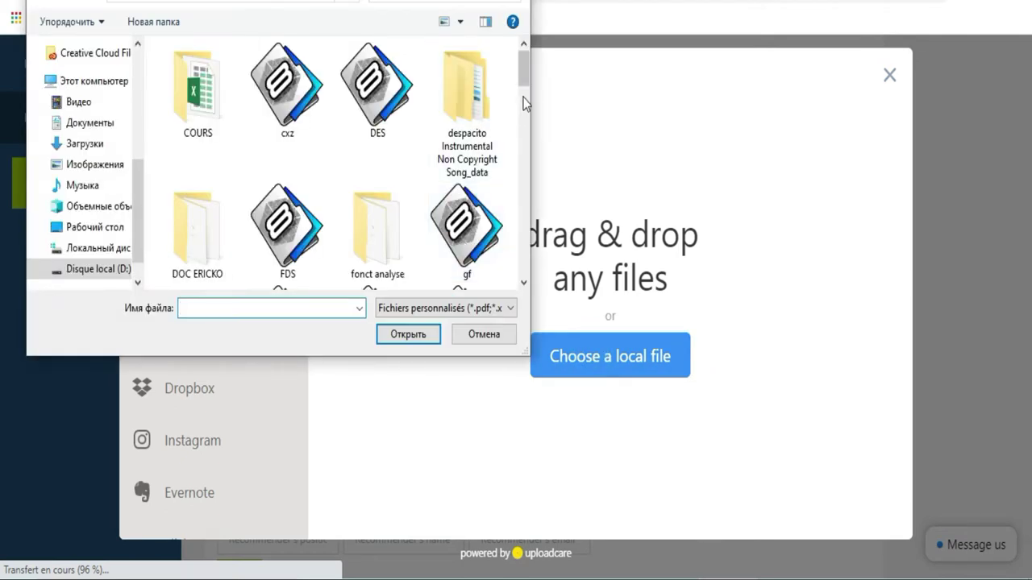
pyautogui.moveTo(528, 74); pyautogui.dragTo(529, 214)
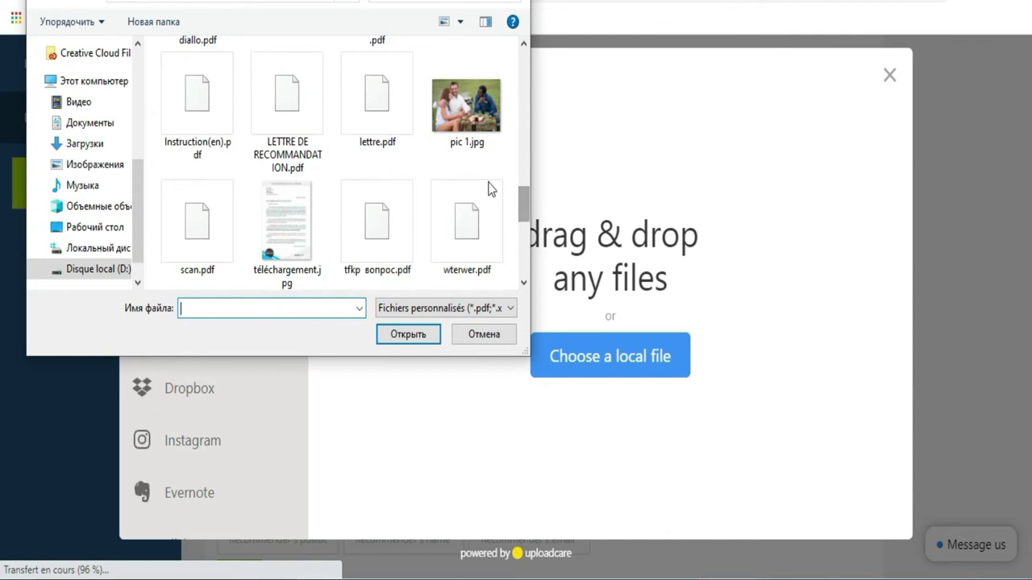
pyautogui.doubleClick(385, 118)
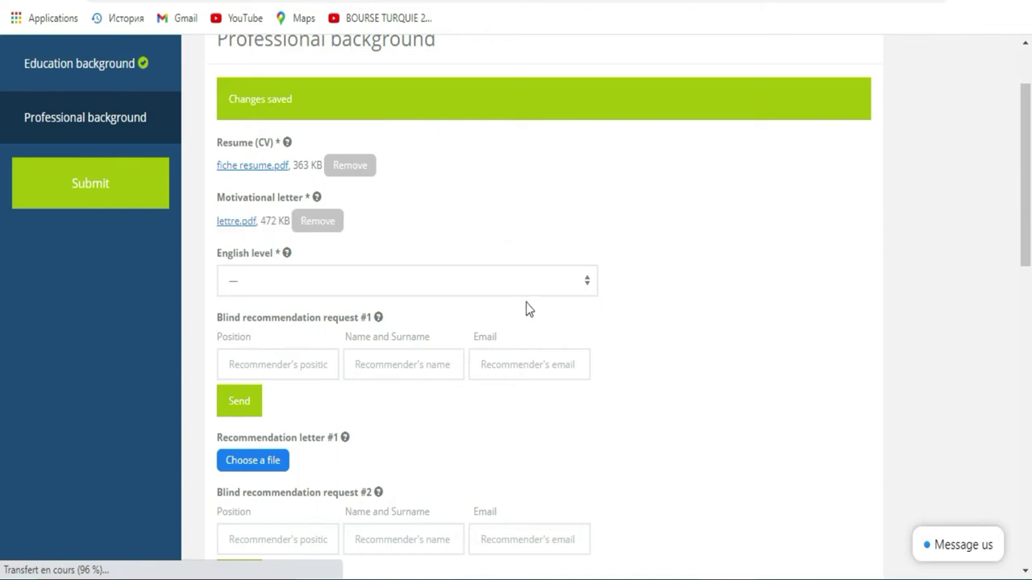
# - Translate the page into French and set the English level to "Débutant"
pyautogui.click(588, 284)
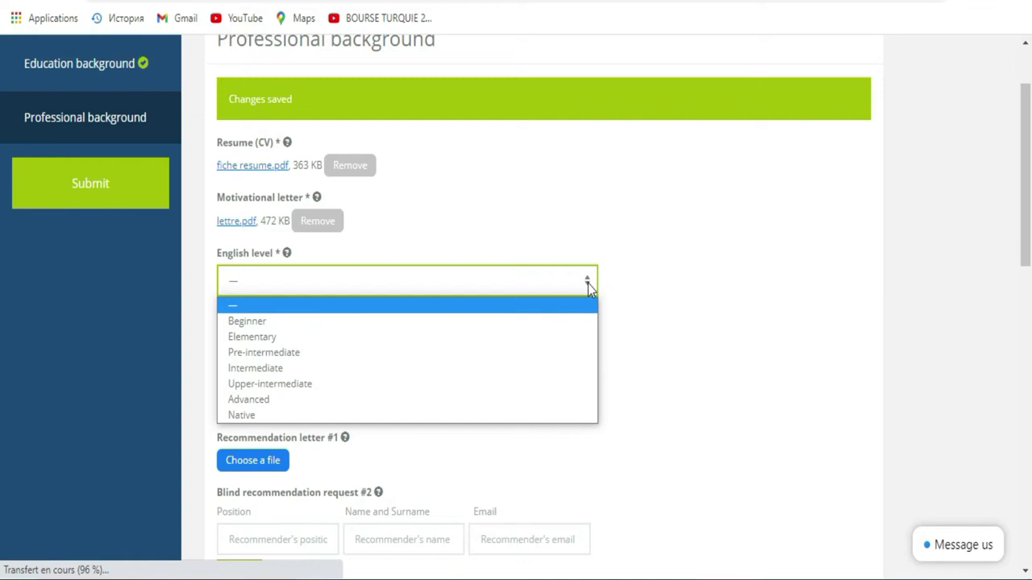
pyautogui.click(917, 2)
pyautogui.click(830, 24)
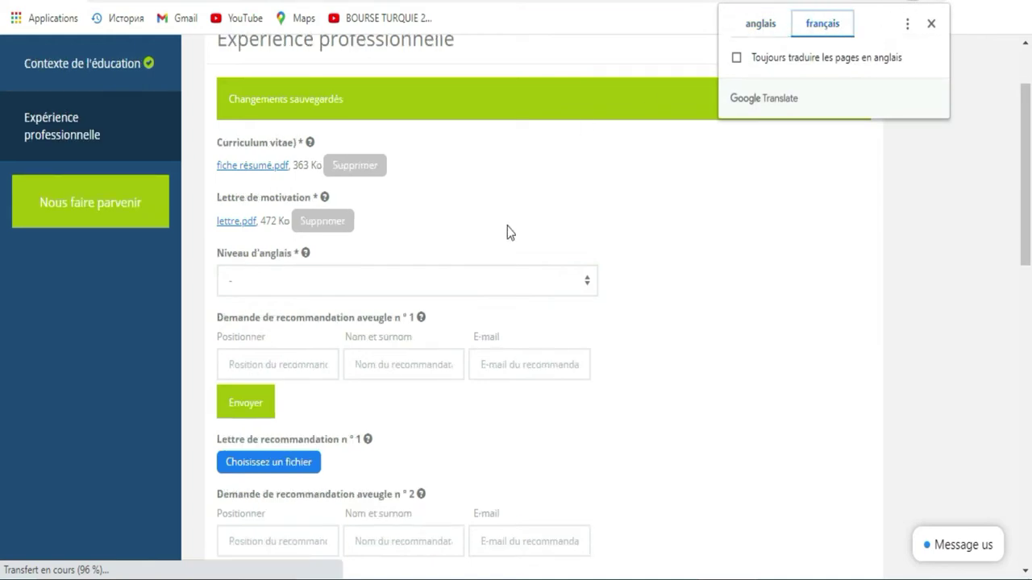
pyautogui.click(587, 282)
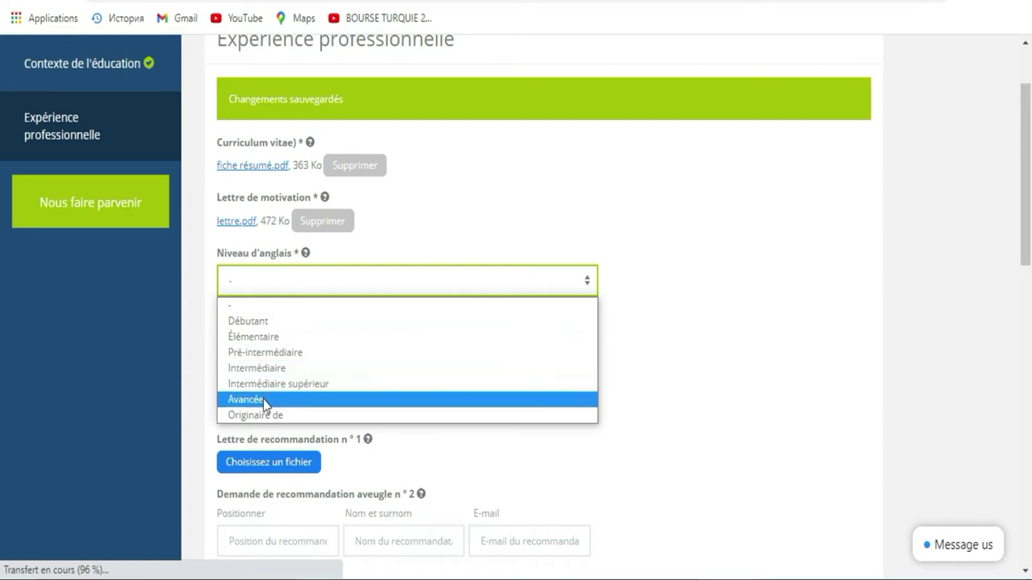
pyautogui.click(264, 323)
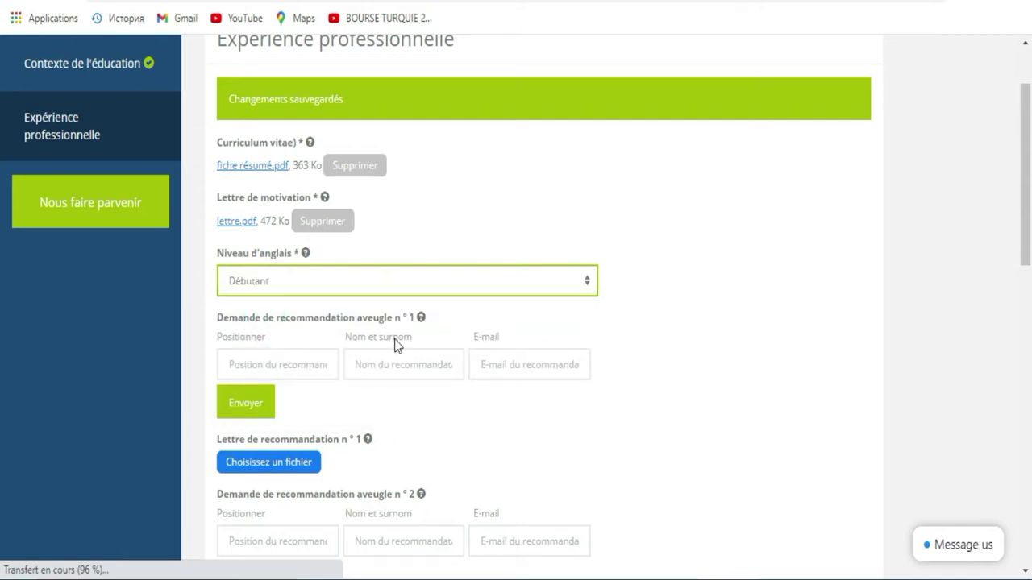
# - Enter "Enseignant" as the recommender's position in blind recommendation request no. 1 using the on-screen keyboard
pyautogui.click(304, 365)
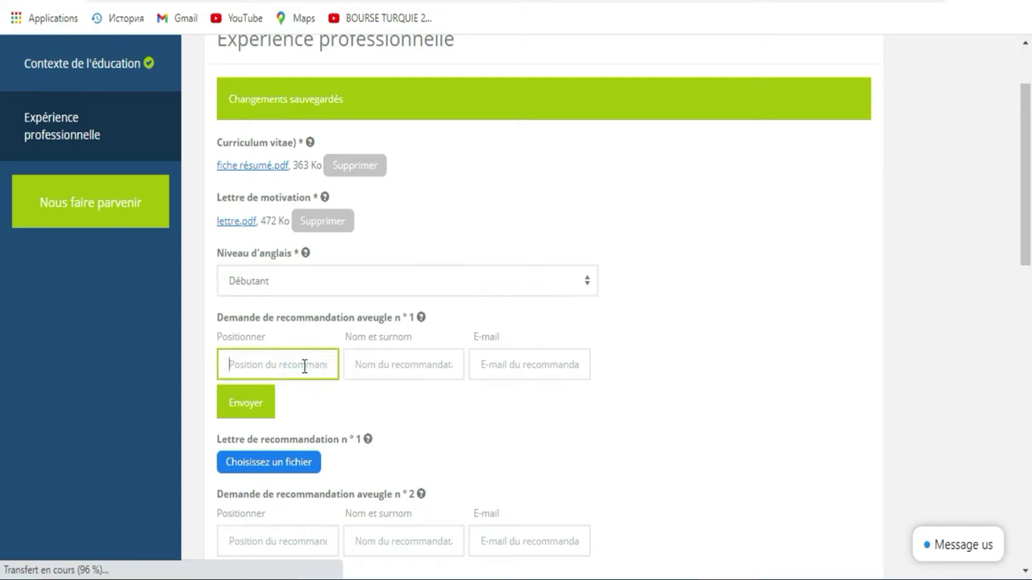
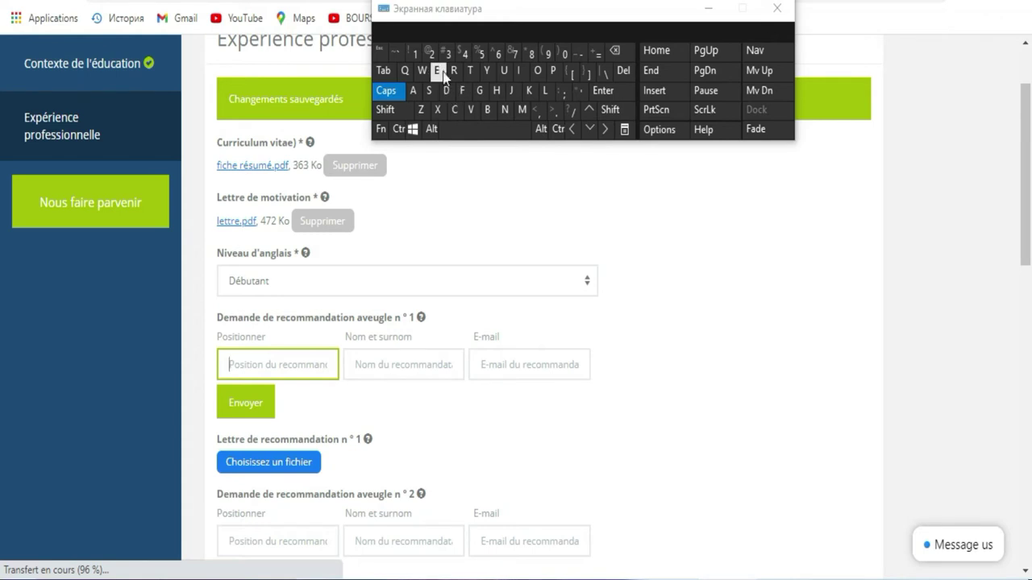
pyautogui.click(437, 71)
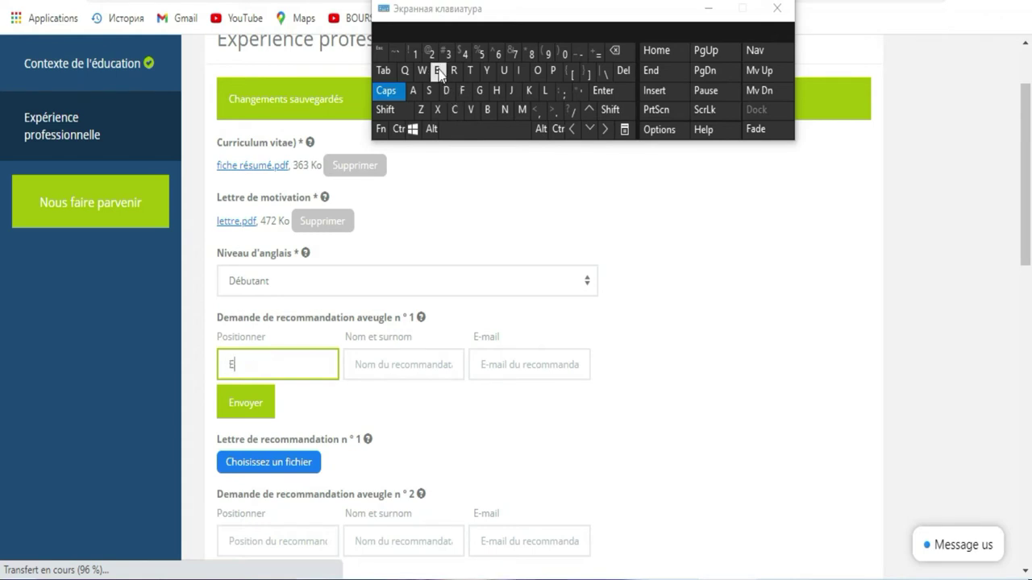
pyautogui.click(389, 92)
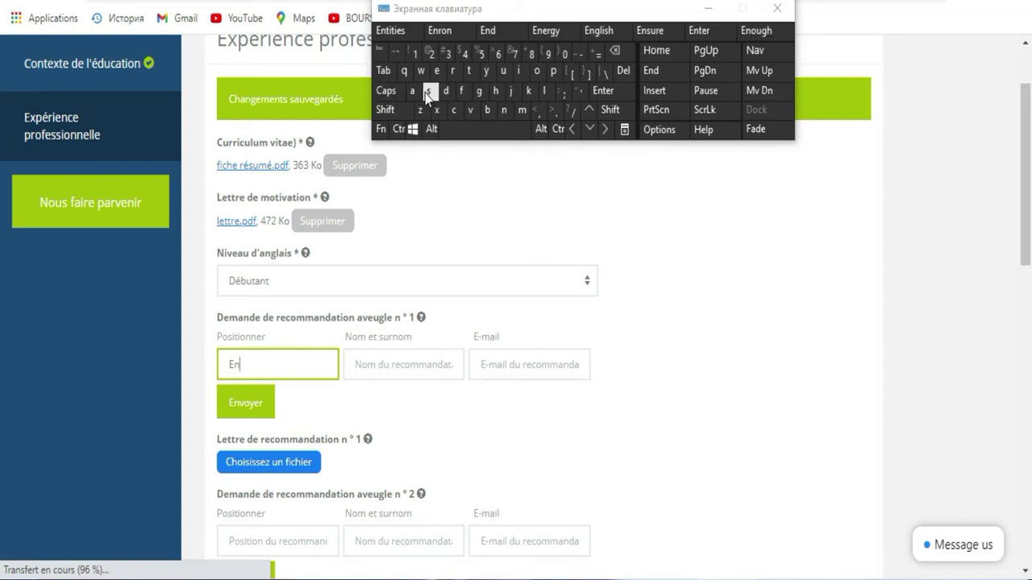
pyautogui.click(437, 71)
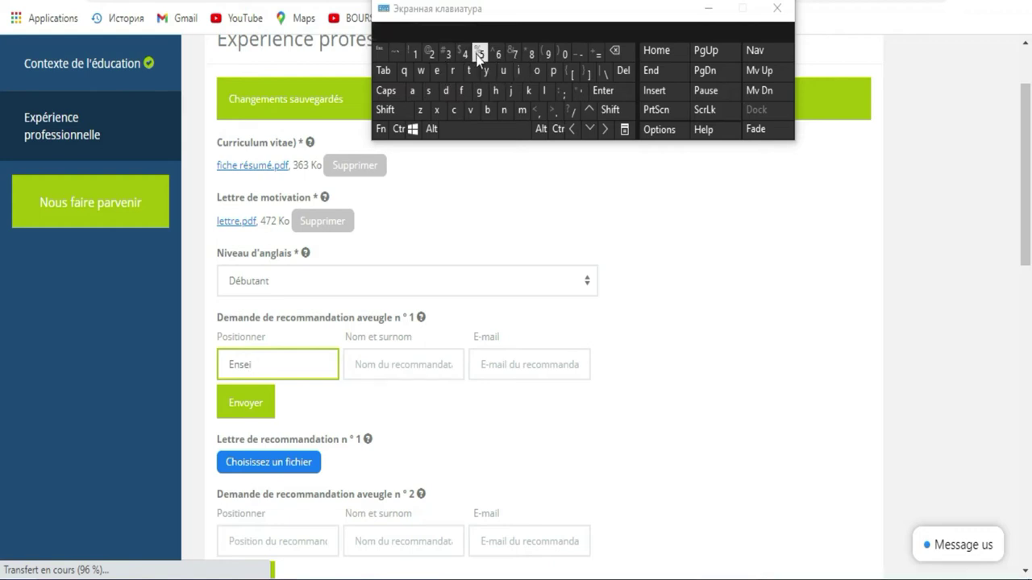
pyautogui.click(504, 117)
pyautogui.click(413, 94)
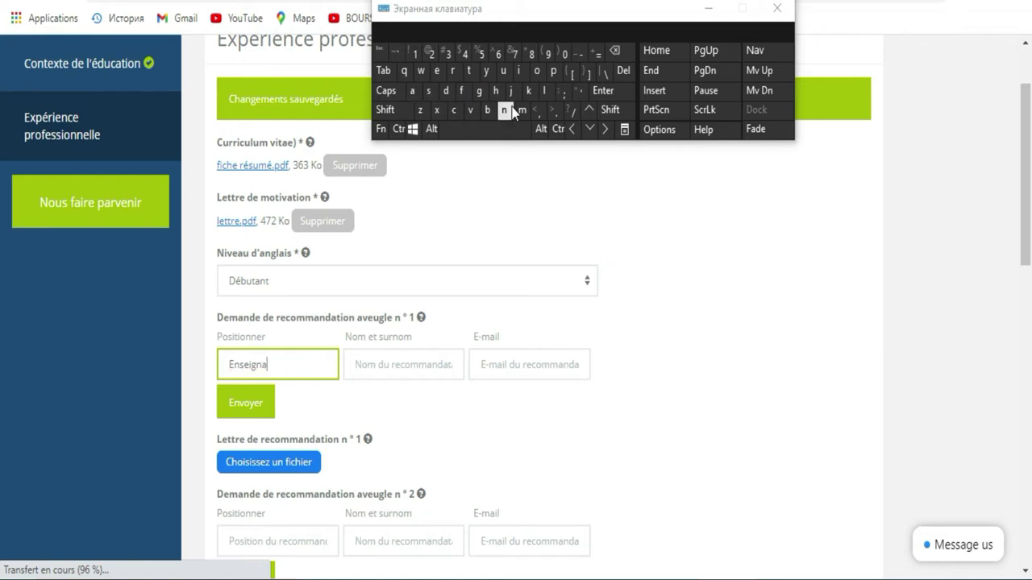
pyautogui.click(505, 112)
pyautogui.click(473, 78)
# - Enter the recommender's full name in blind recommendation request no. 1
pyautogui.click(392, 363)
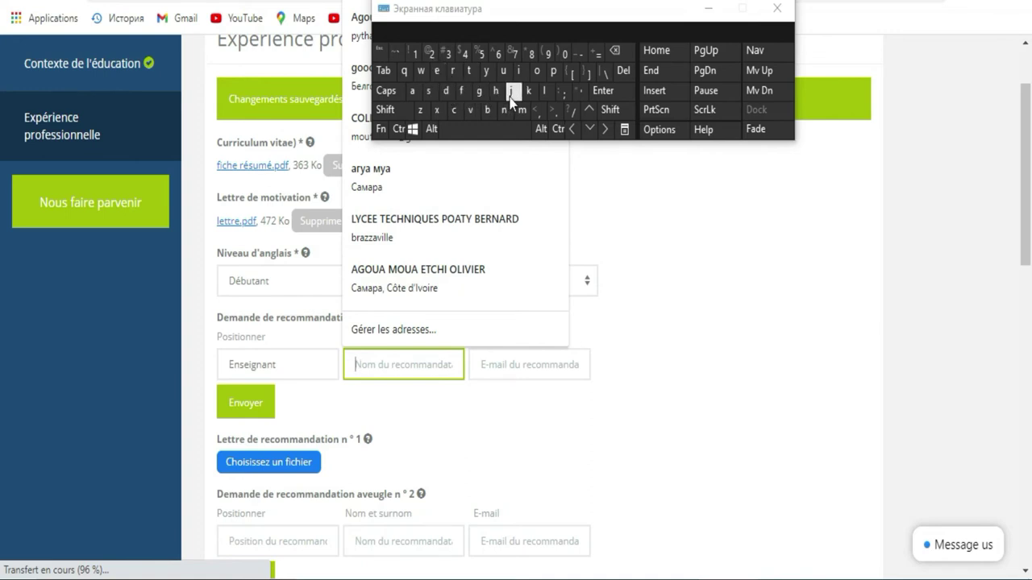
pyautogui.click(416, 96)
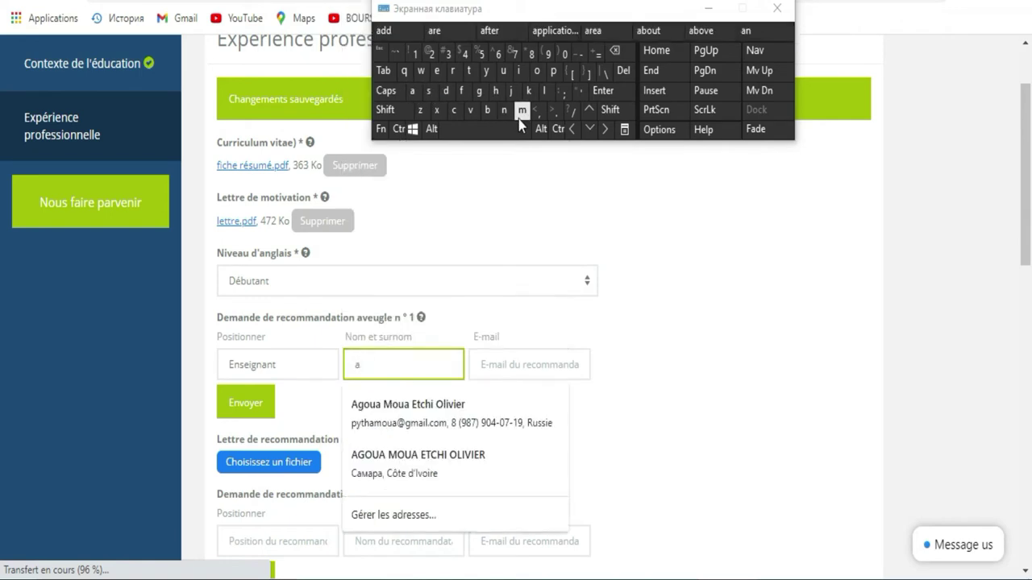
pyautogui.click(615, 52)
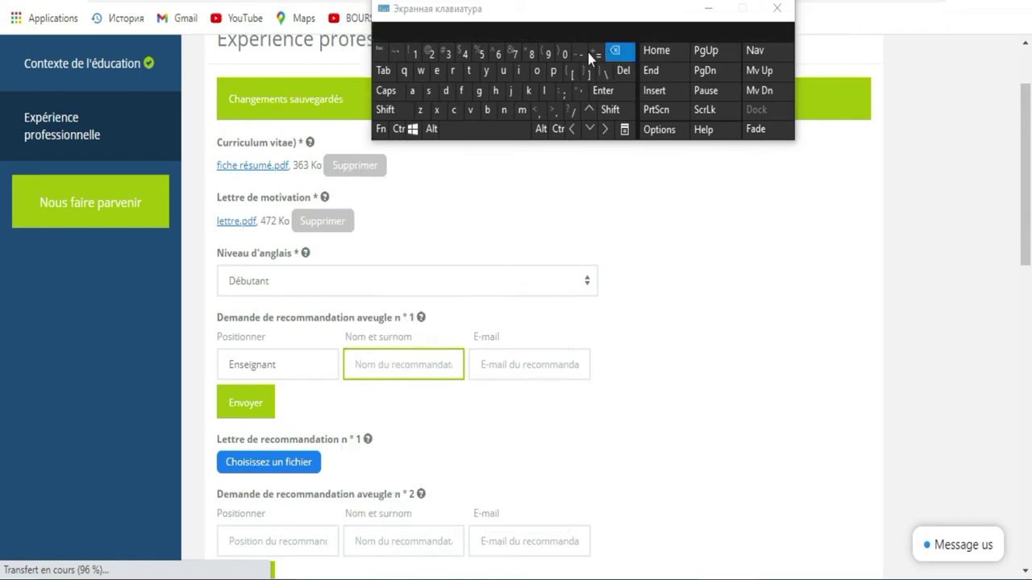
pyautogui.click(528, 91)
pyautogui.click(537, 73)
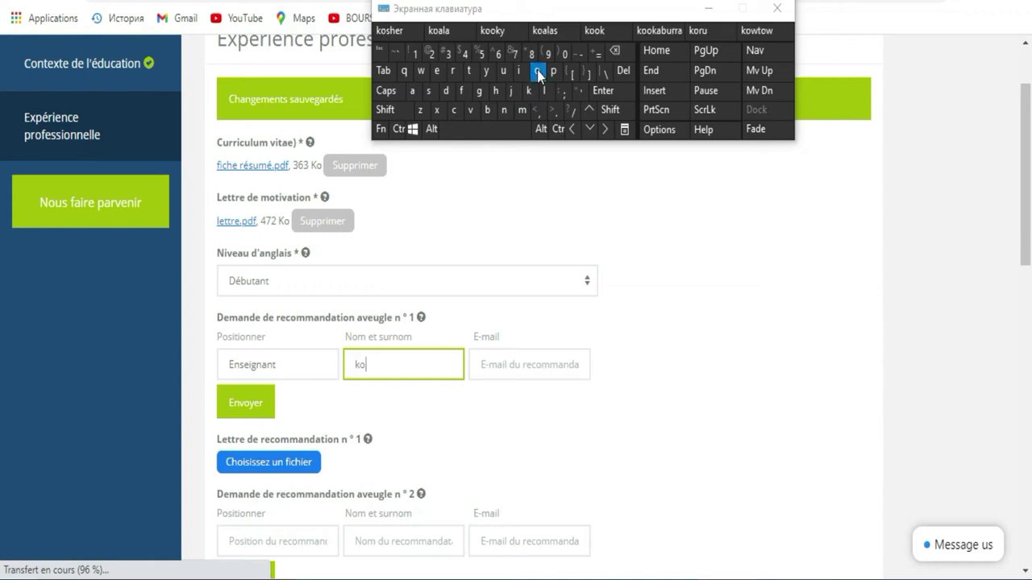
pyautogui.click(505, 72)
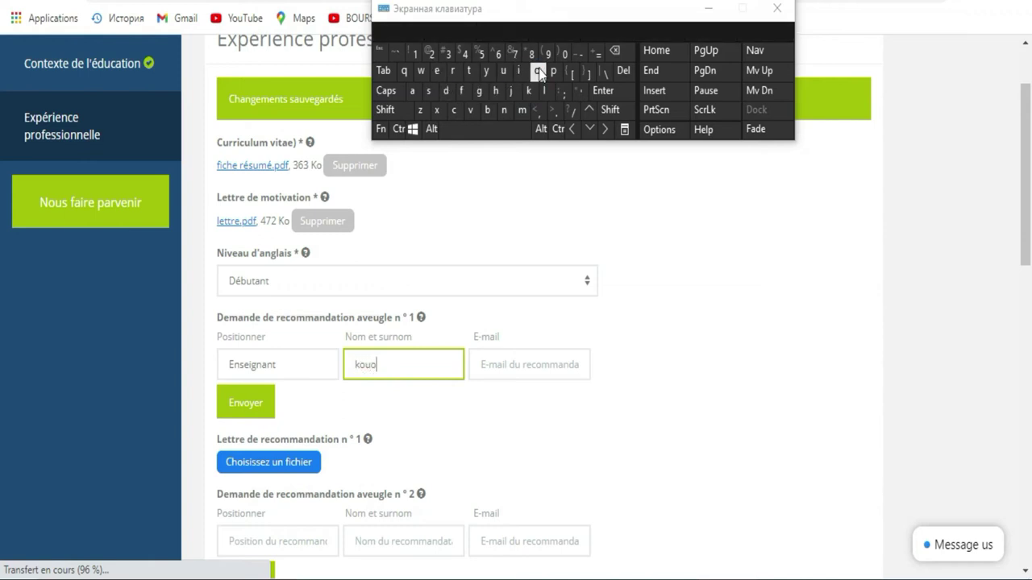
pyautogui.click(500, 129)
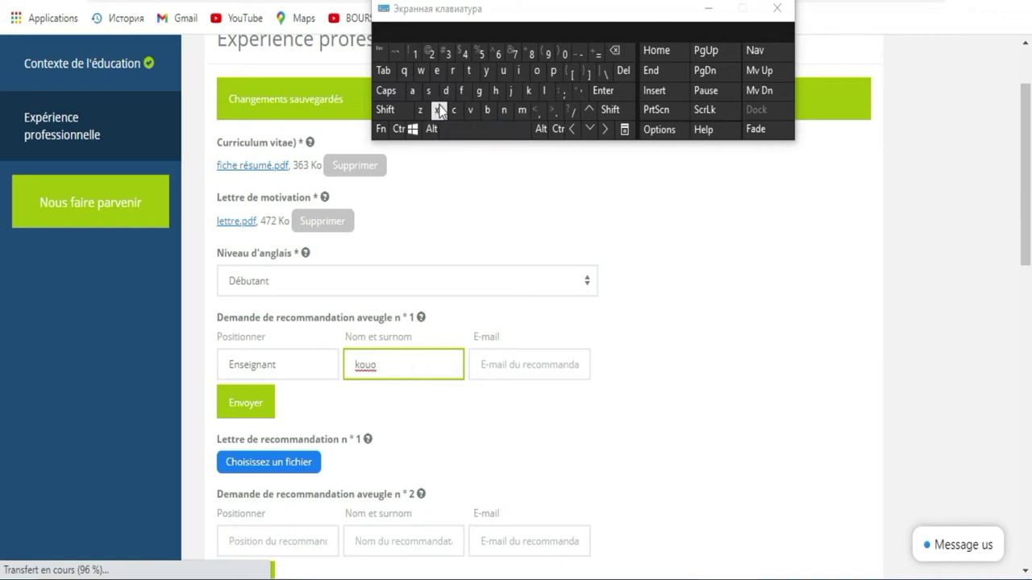
pyautogui.click(412, 90)
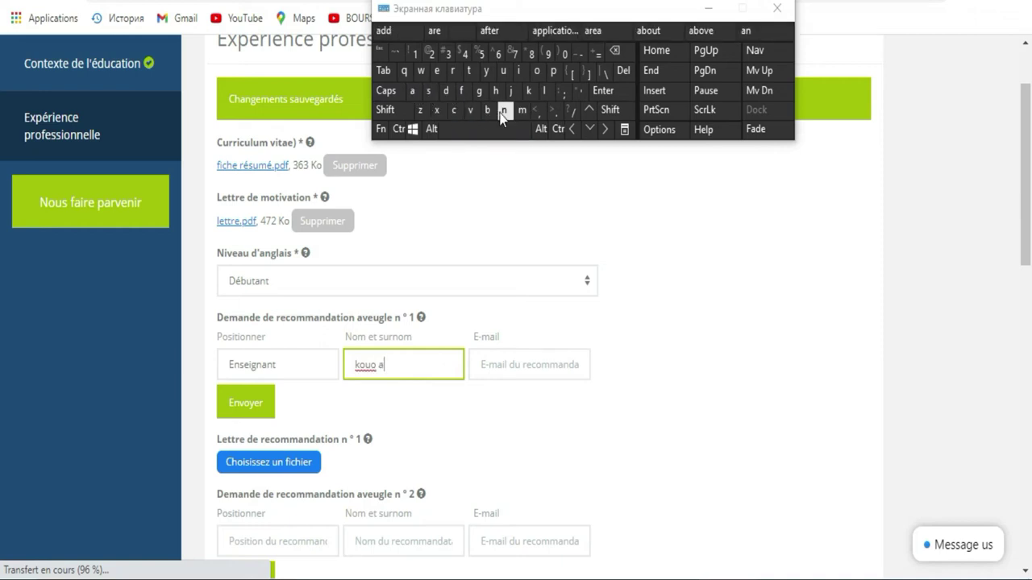
pyautogui.click(503, 110)
pyautogui.click(478, 91)
pyautogui.click(442, 74)
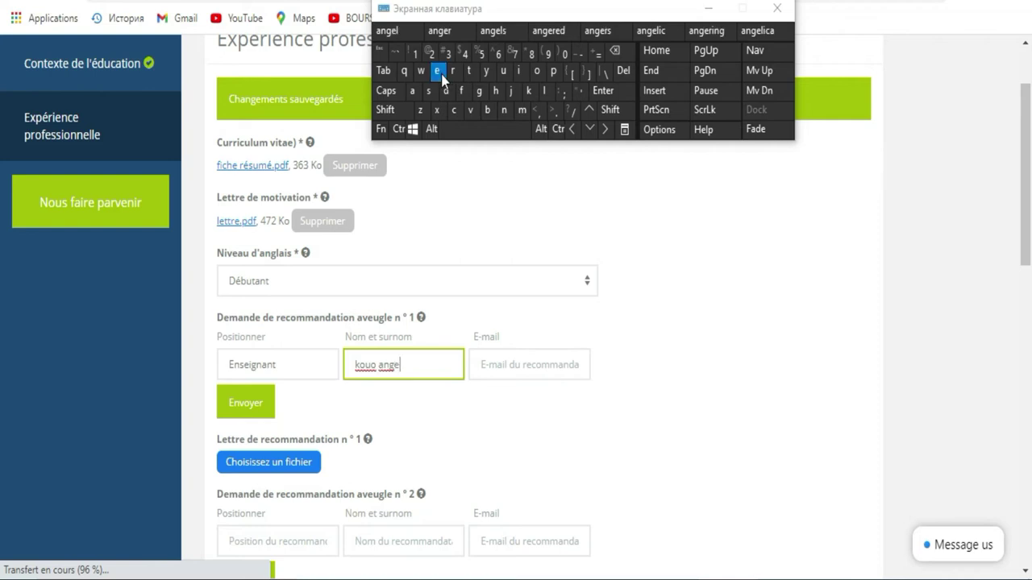
# - Fill in the recommender's e-mail in blind recommendation request no. 1 from the saved address suggestions
pyautogui.click(487, 367)
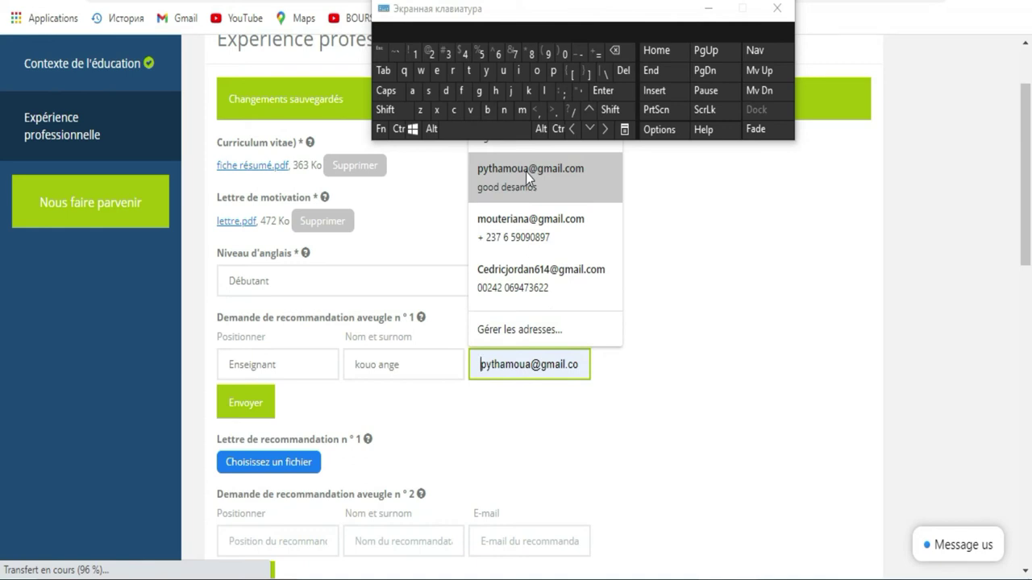
pyautogui.click(515, 290)
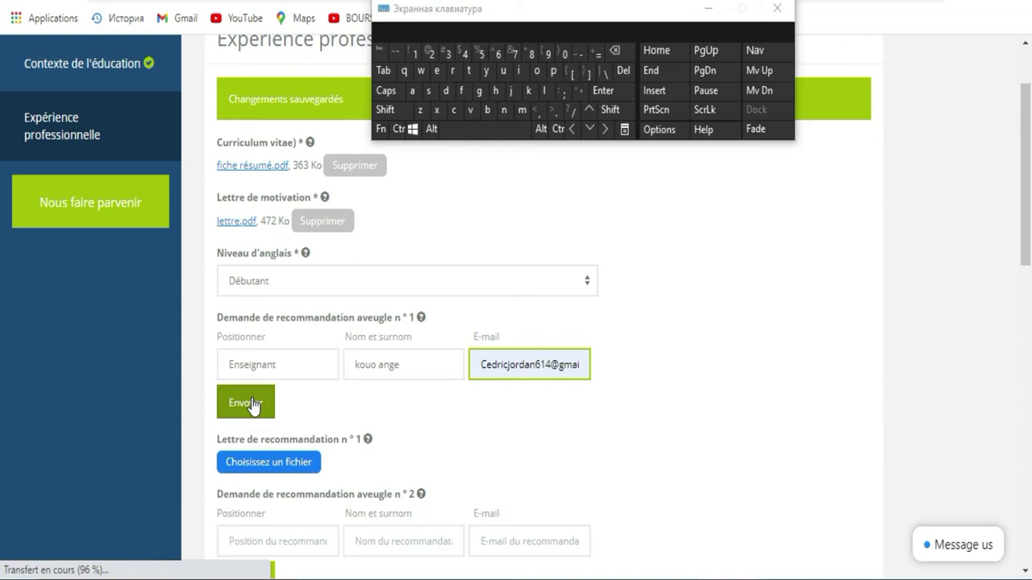
pyautogui.click(1, 240)
# - Upload the local file "LETTRE DE RECOMMANDATION.pdf" as recommendation letter no. 1 and send blind recommendation request no. 1
pyautogui.scroll(-2, 4, 266)
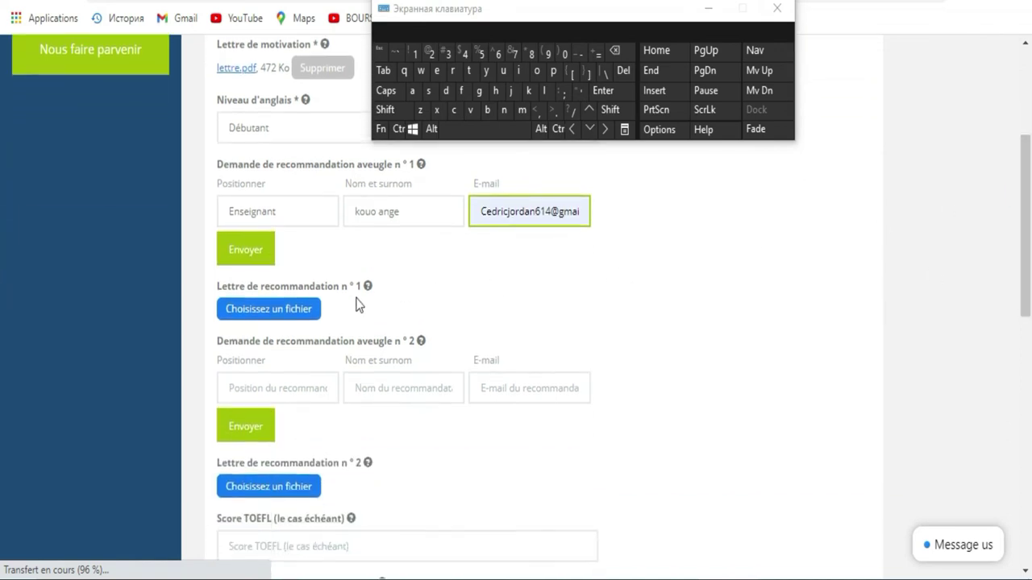
pyautogui.click(288, 309)
pyautogui.click(562, 354)
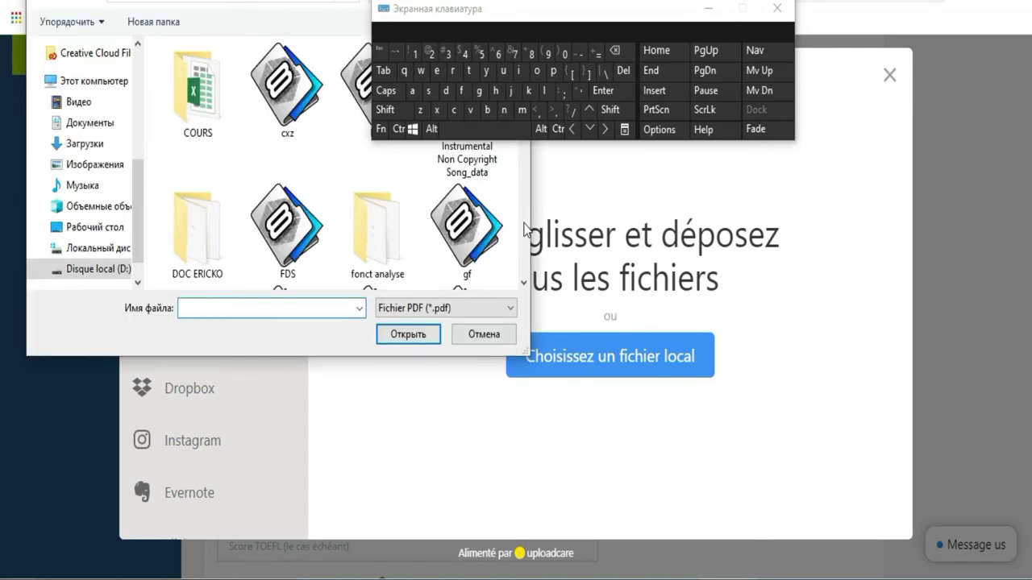
pyautogui.click(526, 228)
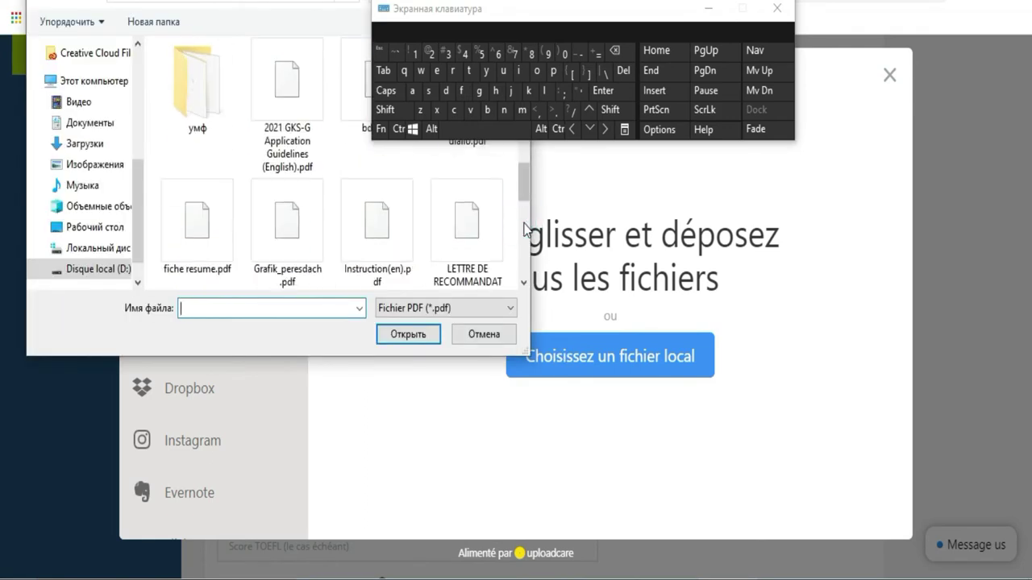
pyautogui.doubleClick(484, 234)
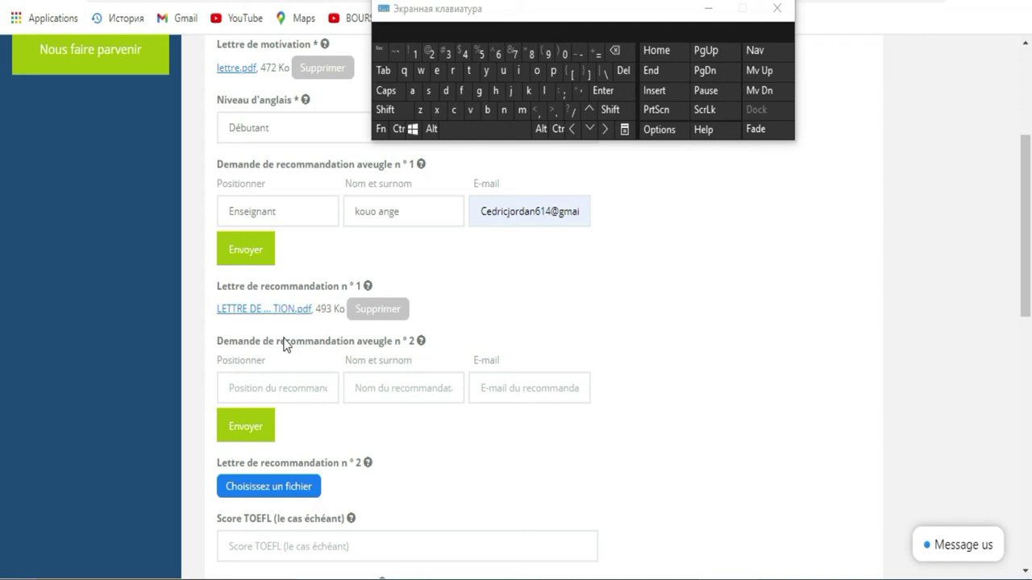
pyautogui.click(241, 260)
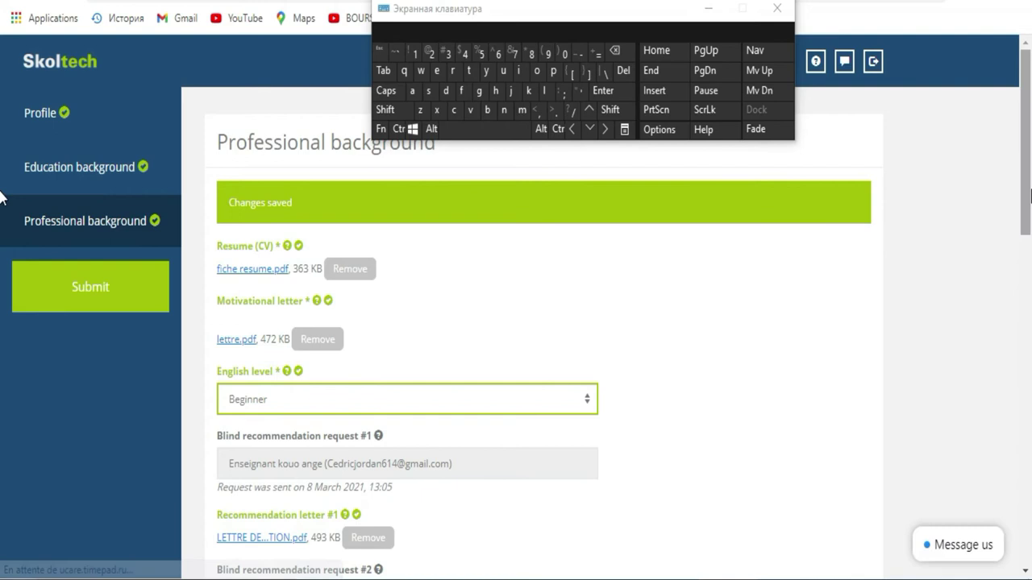
# - Enter "docteur" as the recommender's position in blind recommendation request #2
pyautogui.moveTo(1027, 201); pyautogui.dragTo(1030, 279)
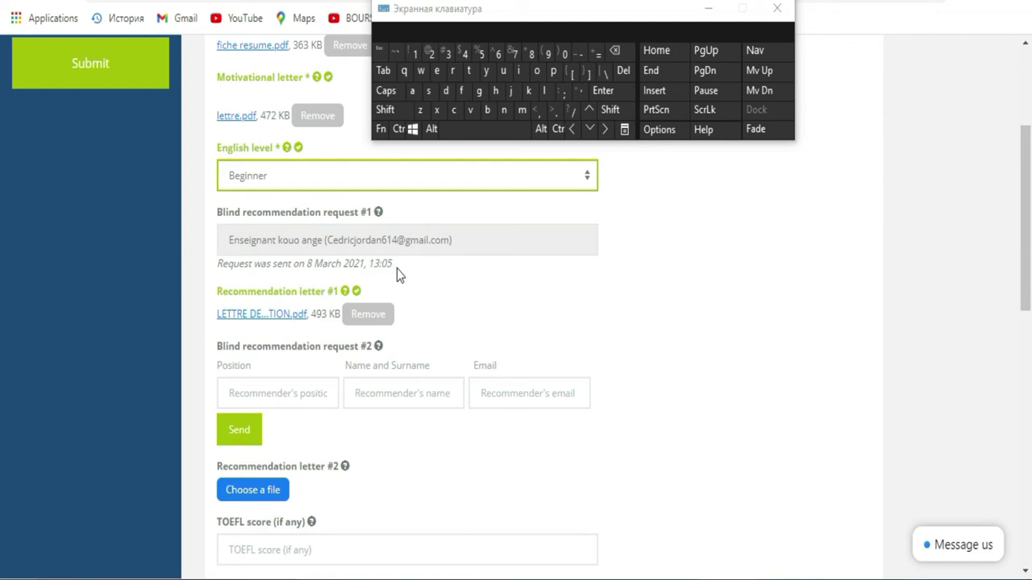
pyautogui.click(272, 396)
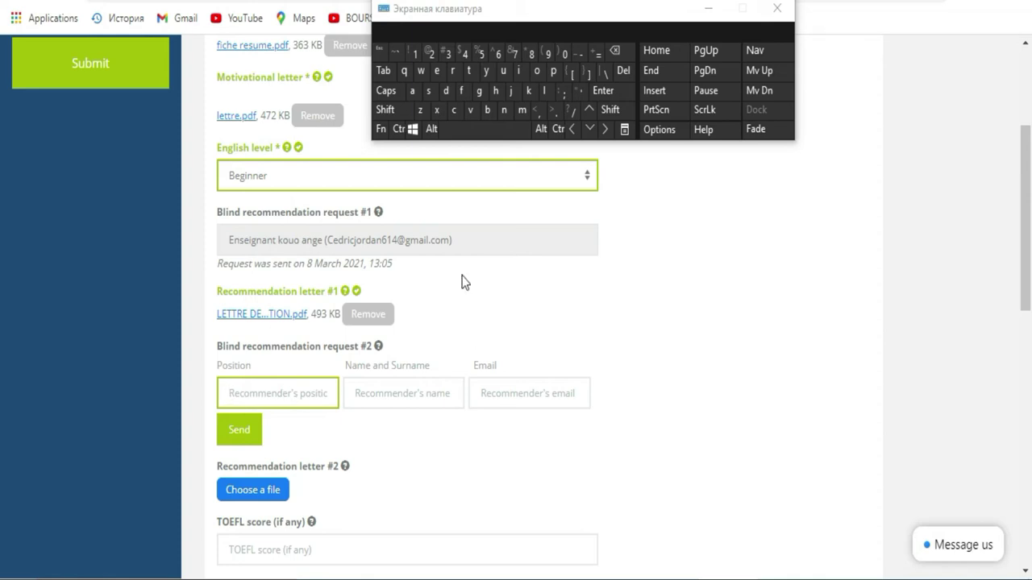
pyautogui.click(446, 91)
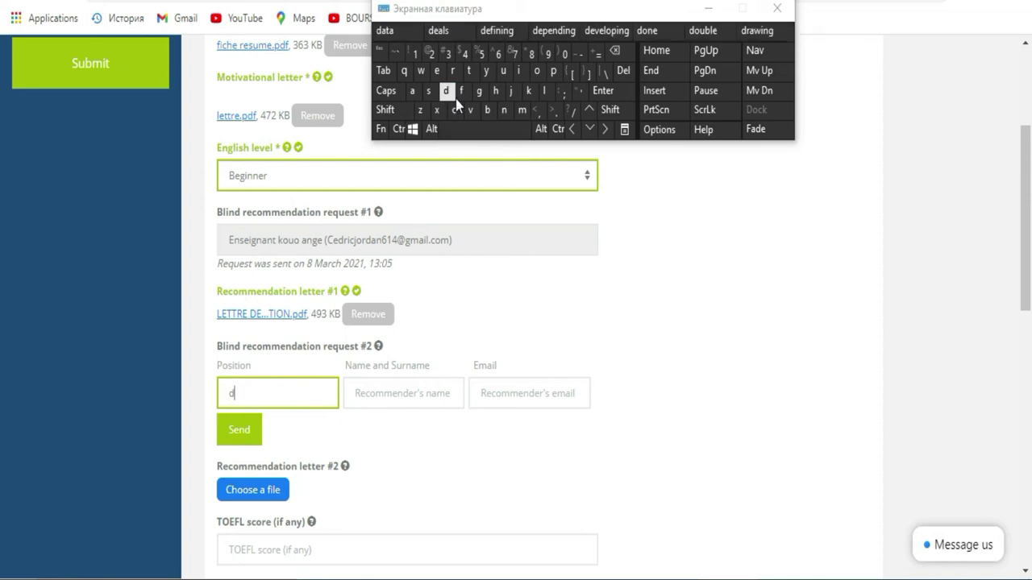
pyautogui.click(538, 72)
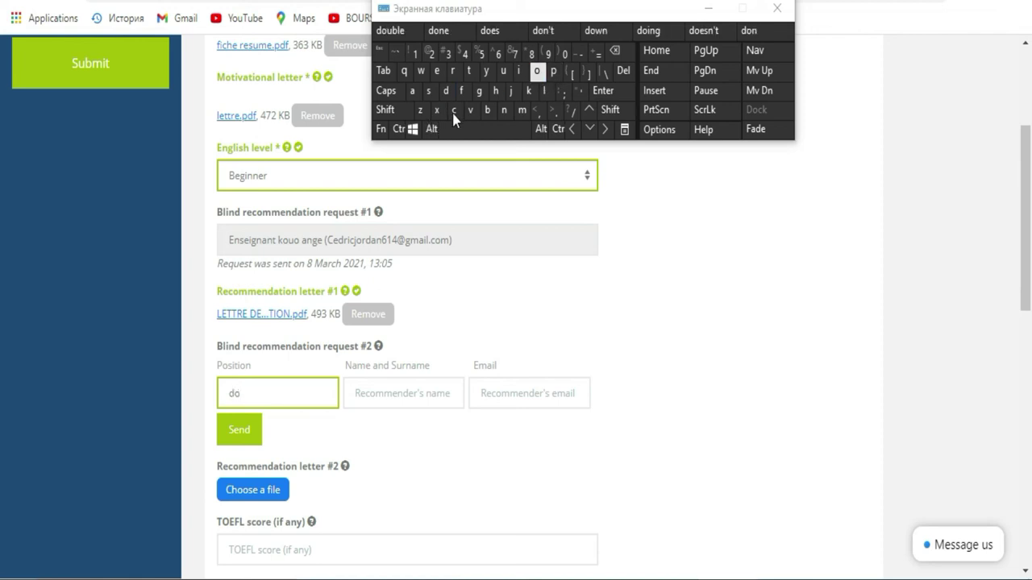
pyautogui.click(454, 112)
pyautogui.click(467, 70)
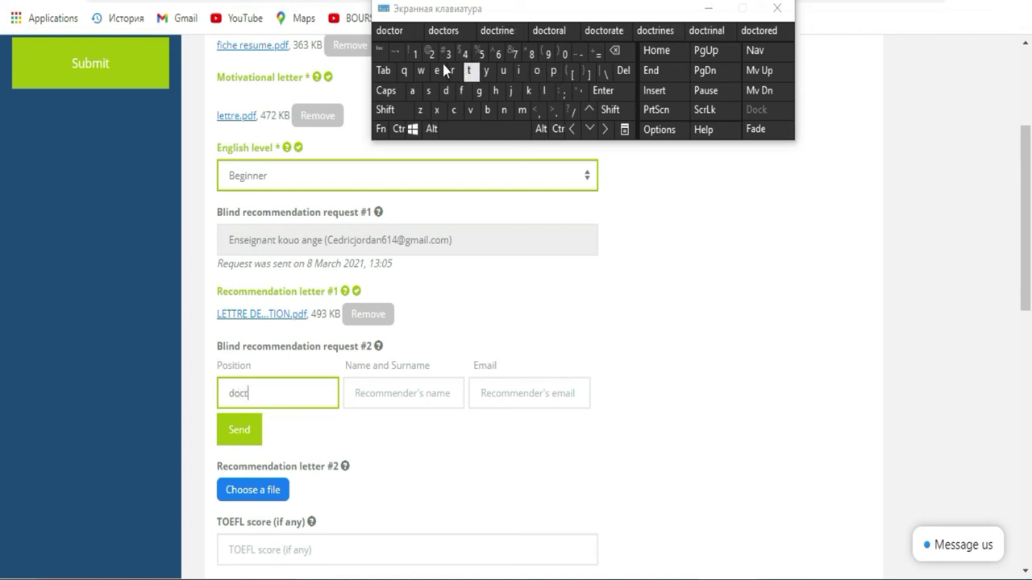
pyautogui.click(440, 71)
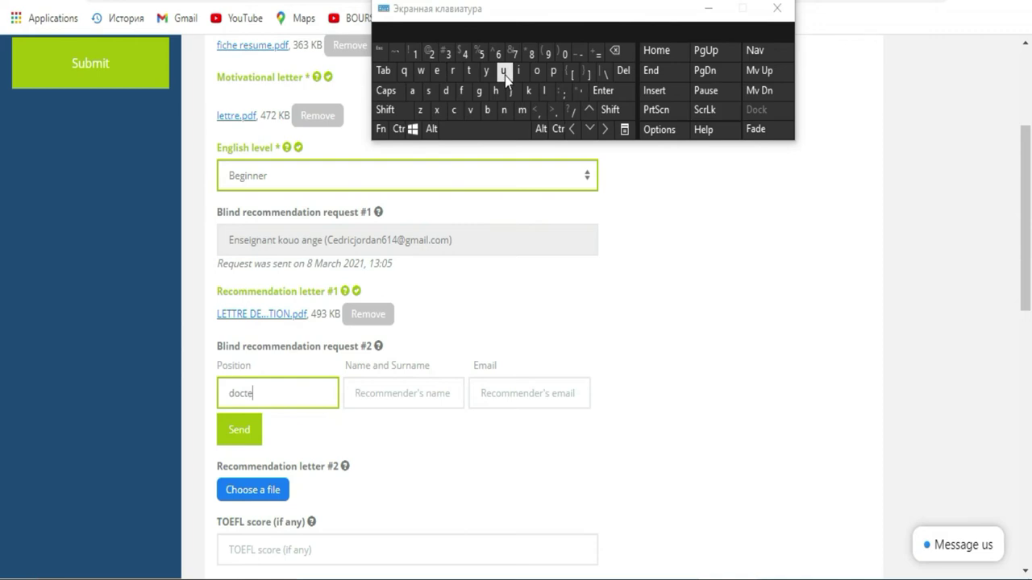
pyautogui.click(455, 70)
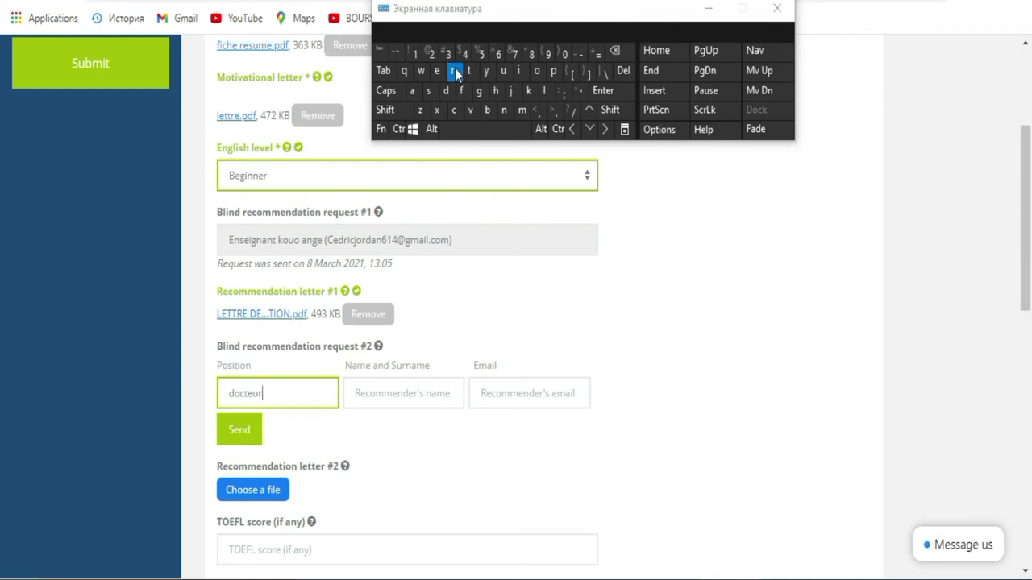
# - Enter the second recommender's full name in blind recommendation request #2
pyautogui.click(424, 388)
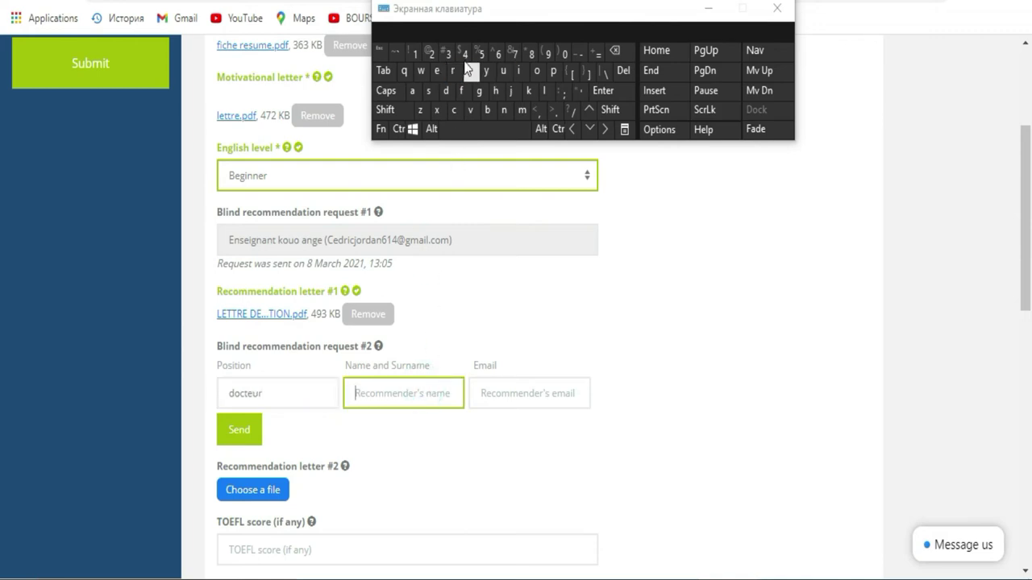
pyautogui.click(510, 91)
pyautogui.click(520, 70)
pyautogui.click(455, 112)
pyautogui.click(530, 90)
pyautogui.click(516, 135)
pyautogui.click(522, 109)
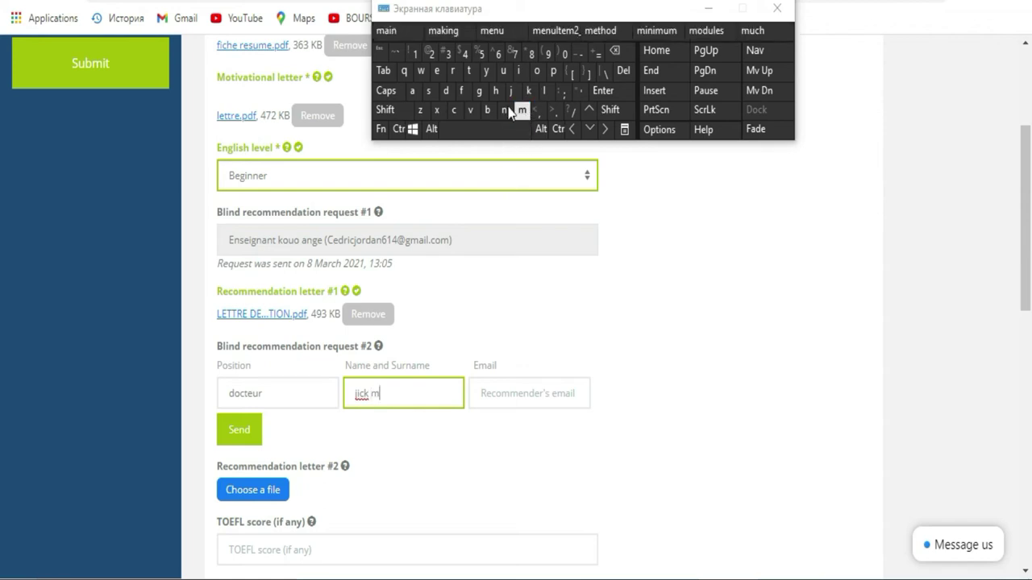
pyautogui.click(415, 91)
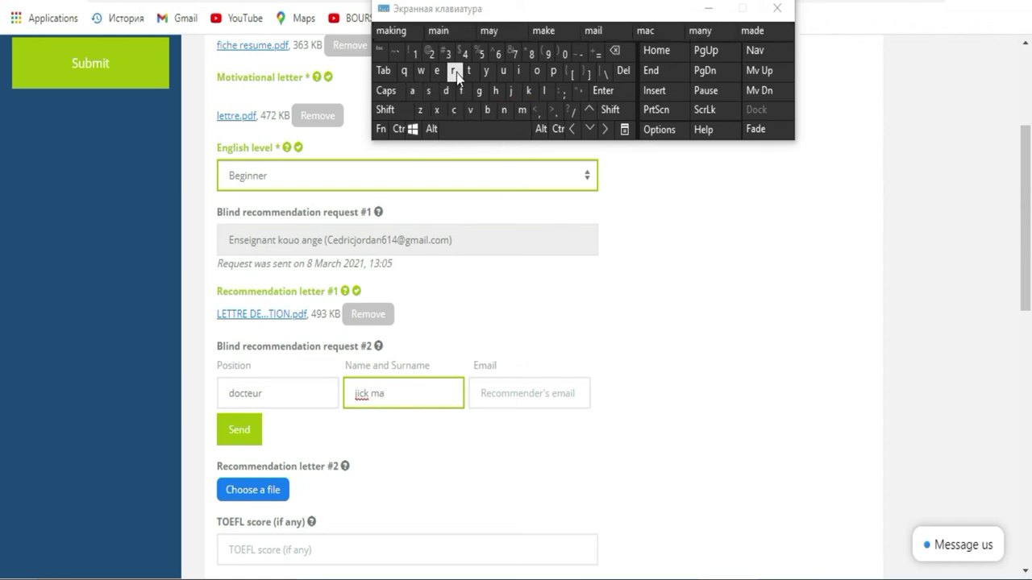
pyautogui.click(453, 72)
pyautogui.click(453, 113)
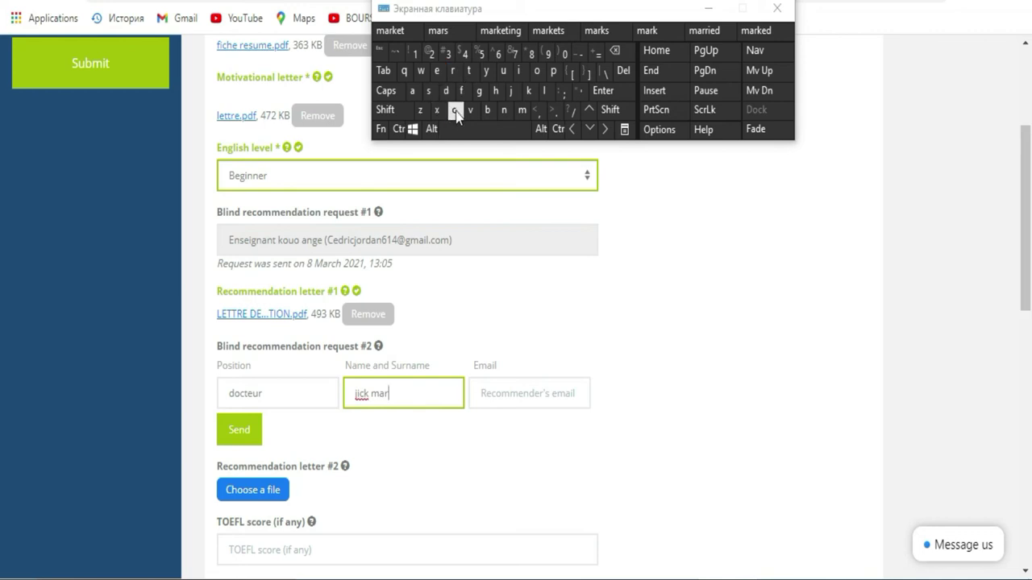
# - Fill in the second recommender's e-mail from the saved address suggestions and send blind recommendation request #2
pyautogui.click(512, 392)
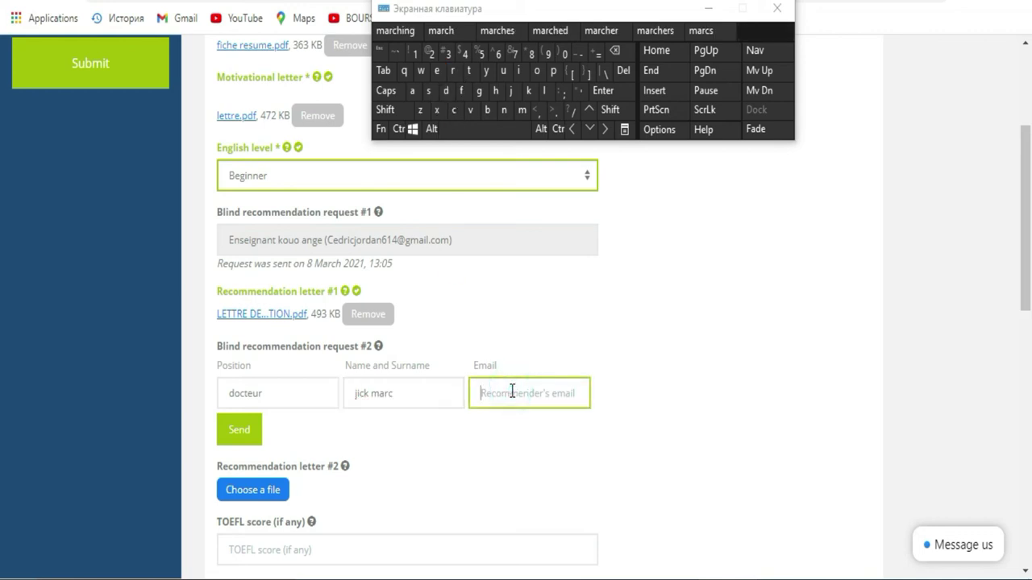
pyautogui.click(520, 395)
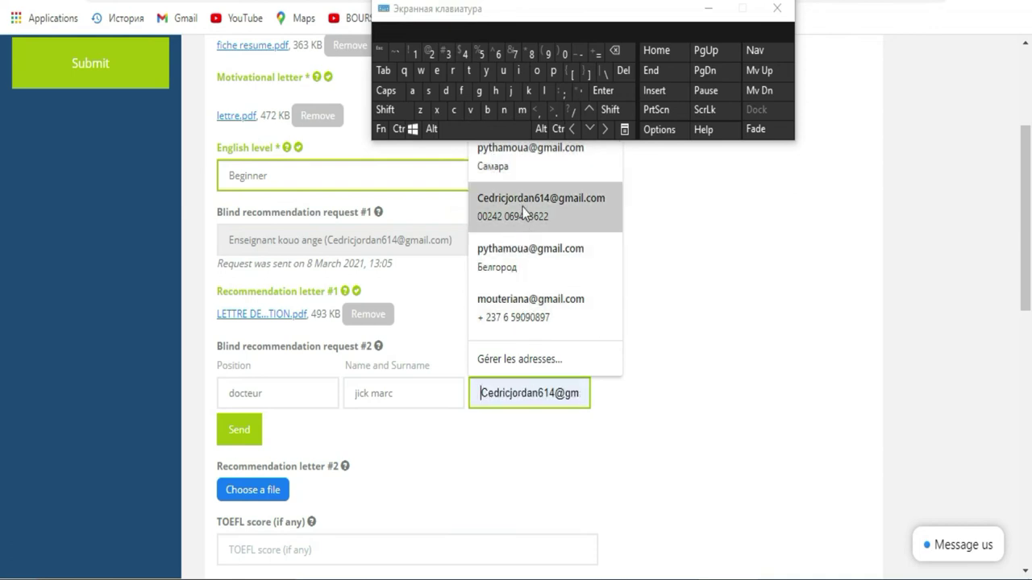
pyautogui.click(512, 251)
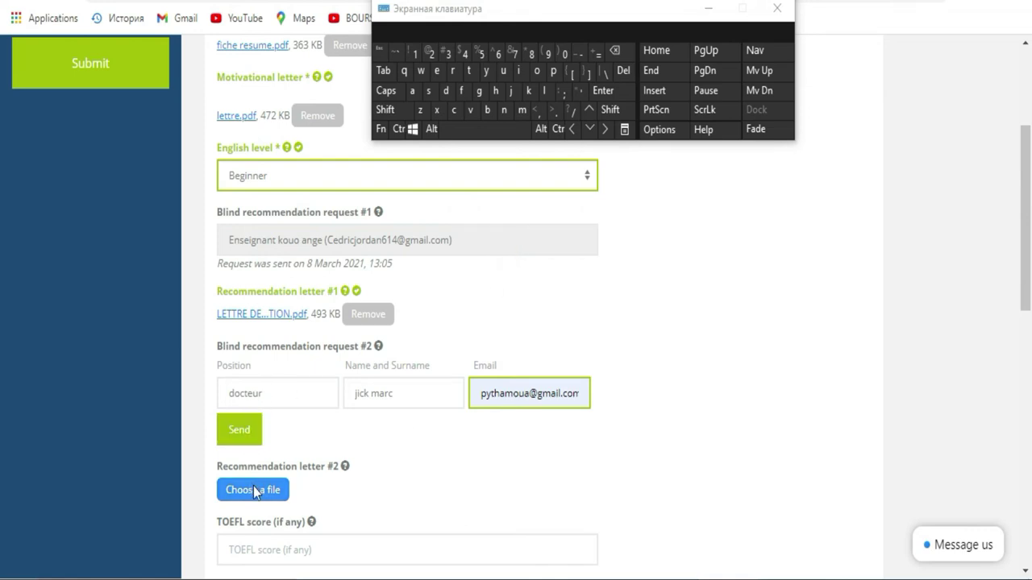
pyautogui.click(251, 443)
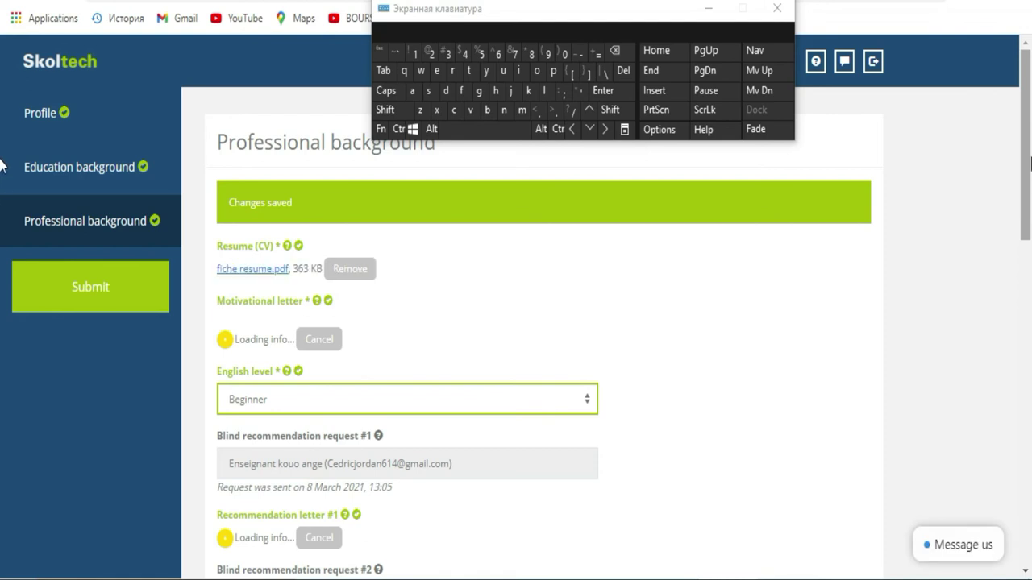
# - Upload the local file "LETTRE DE RECOMMANDATION.pdf" as recommendation letter #2
pyautogui.scroll(-3, 2, 265)
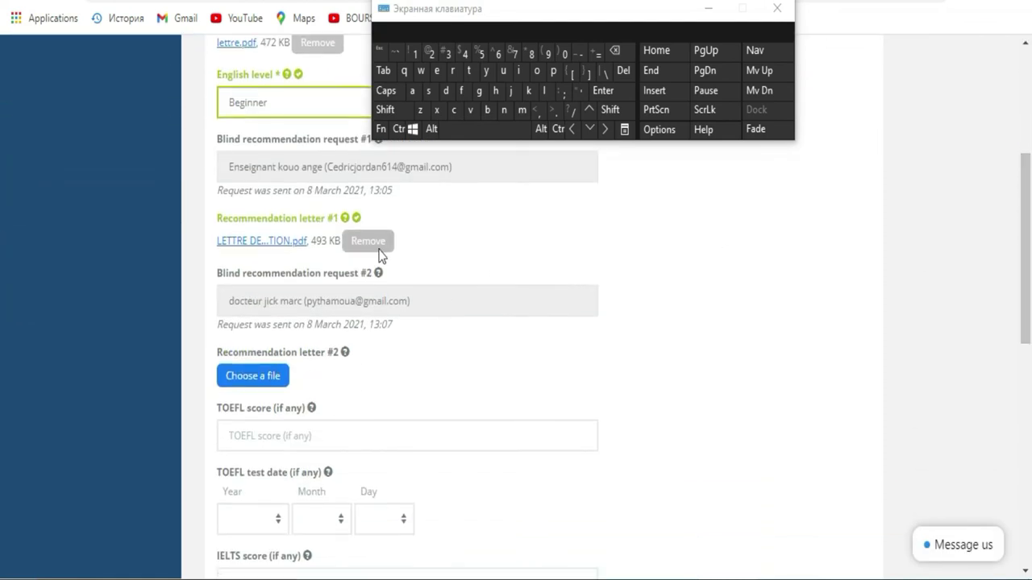
pyautogui.click(258, 382)
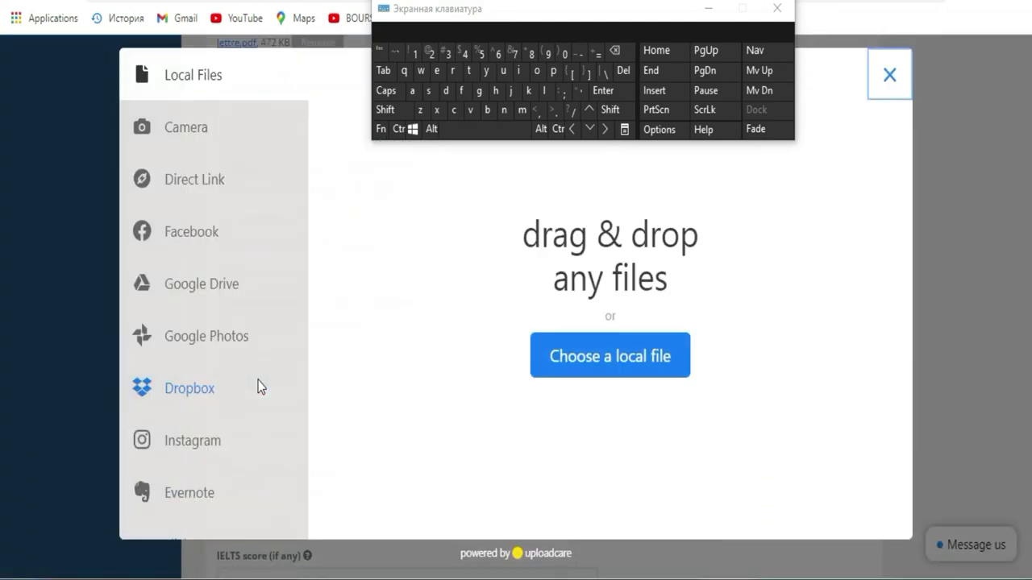
pyautogui.click(561, 363)
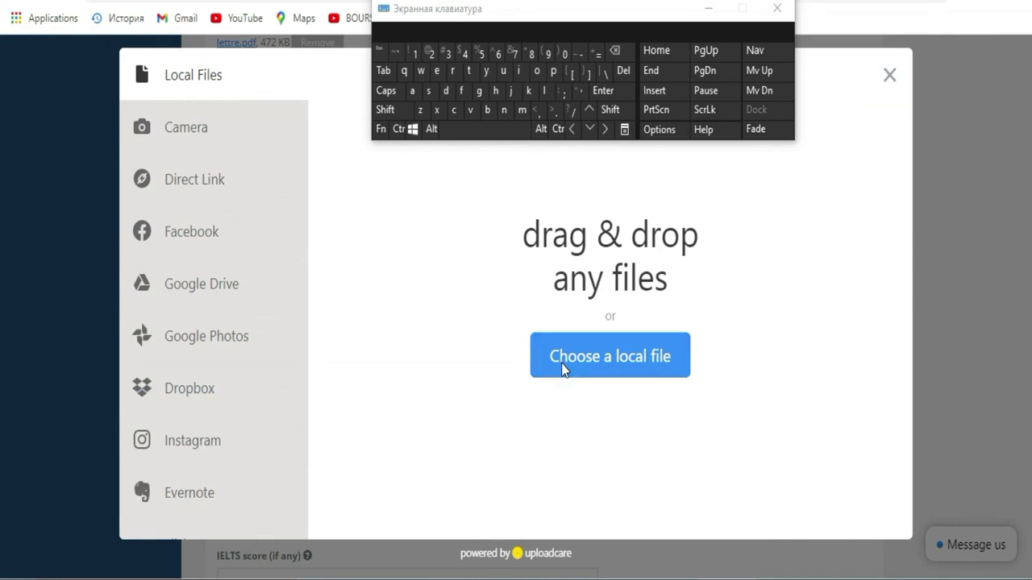
pyautogui.scroll(-10, 525, 239)
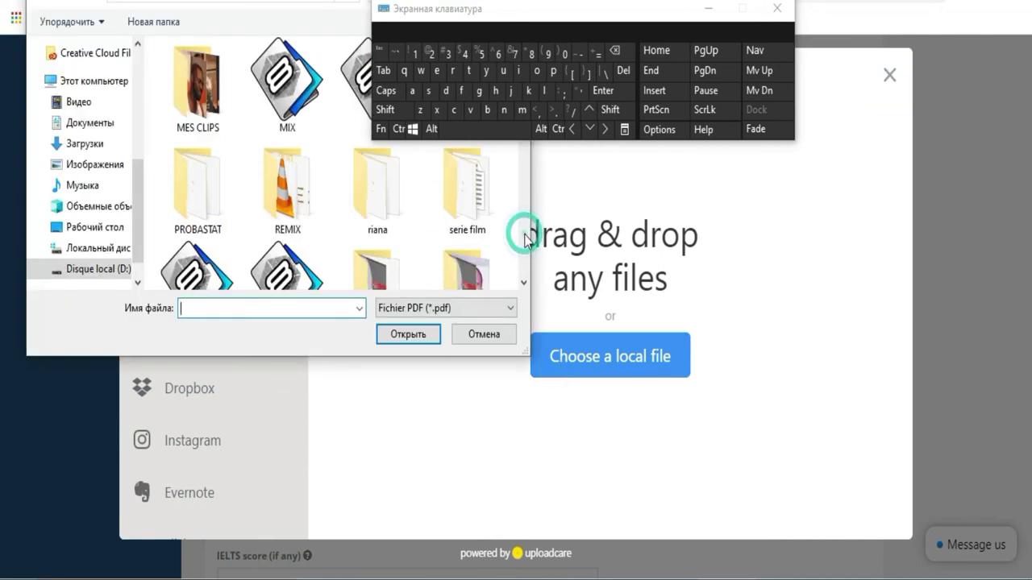
pyautogui.scroll(-5, 525, 240)
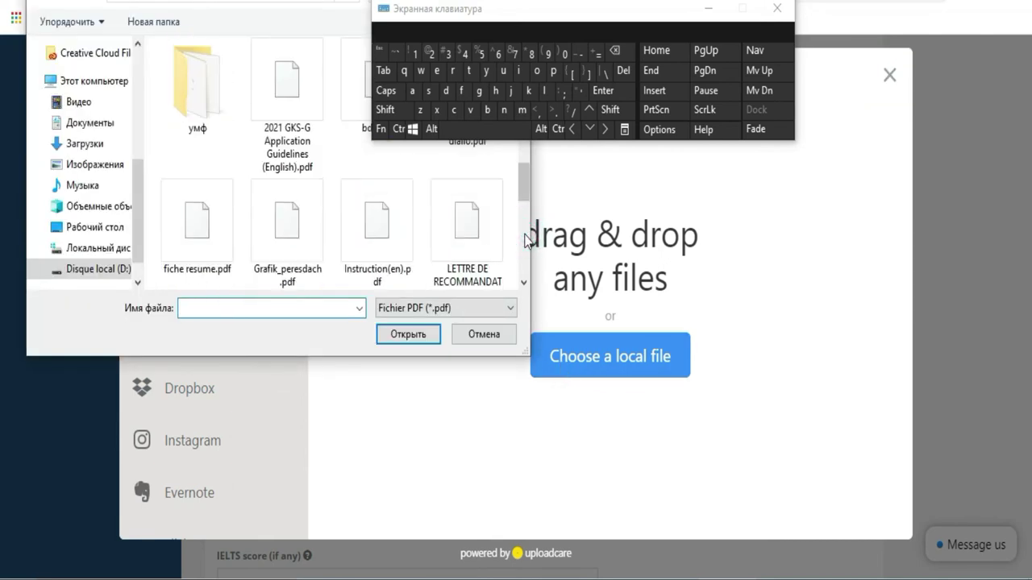
pyautogui.doubleClick(472, 237)
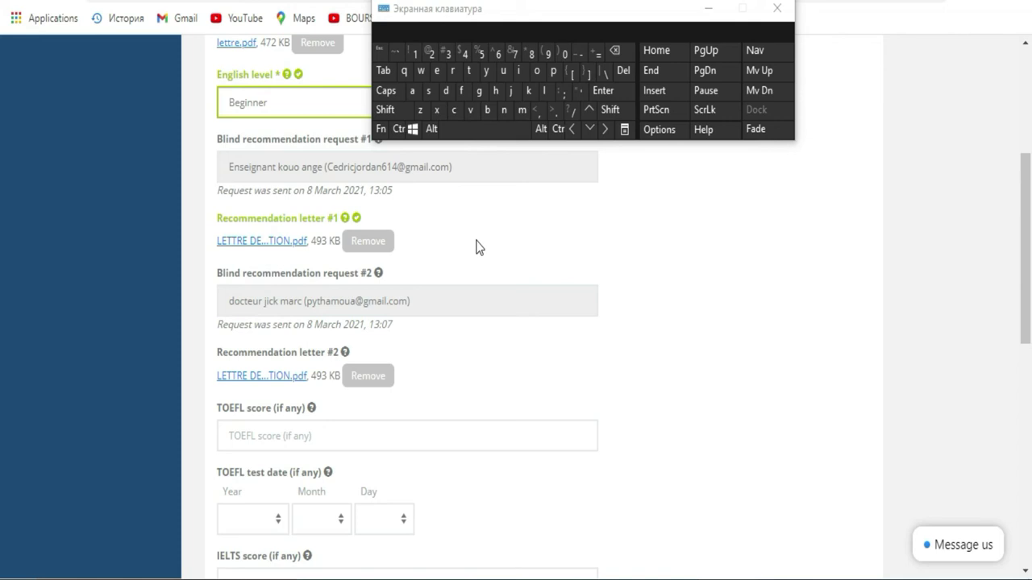
# - Minimize the on-screen keyboard and save the professional background section, leaving the optional test score, research and certificate fields empty
pyautogui.moveTo(1021, 220); pyautogui.dragTo(1021, 321)
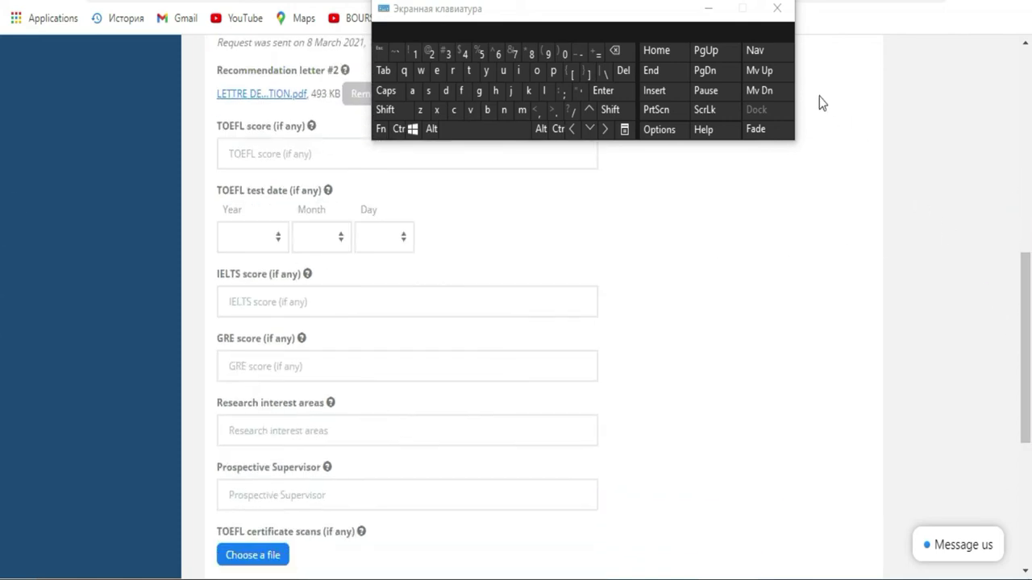
pyautogui.click(707, 14)
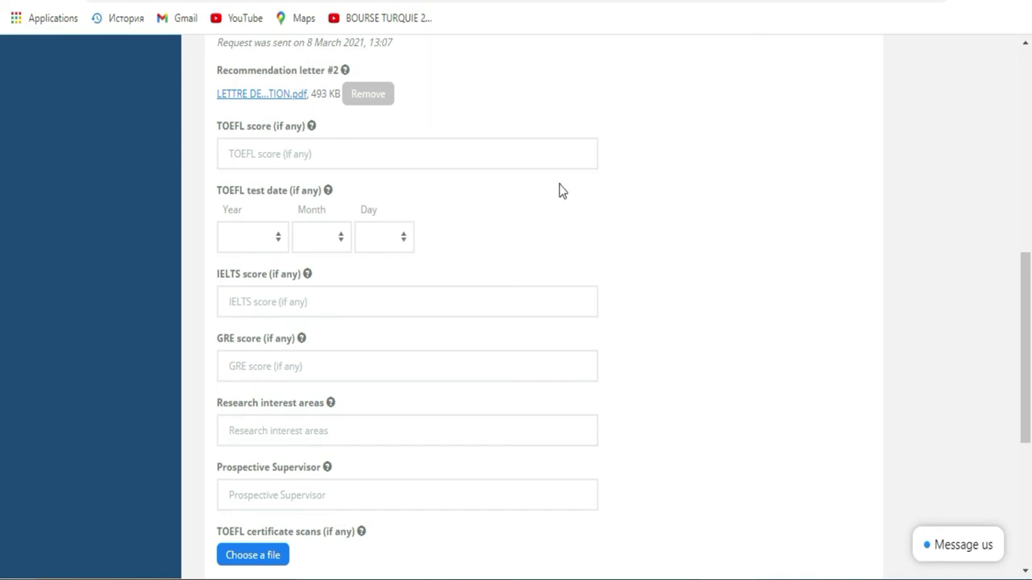
pyautogui.moveTo(1030, 295); pyautogui.dragTo(1030, 424)
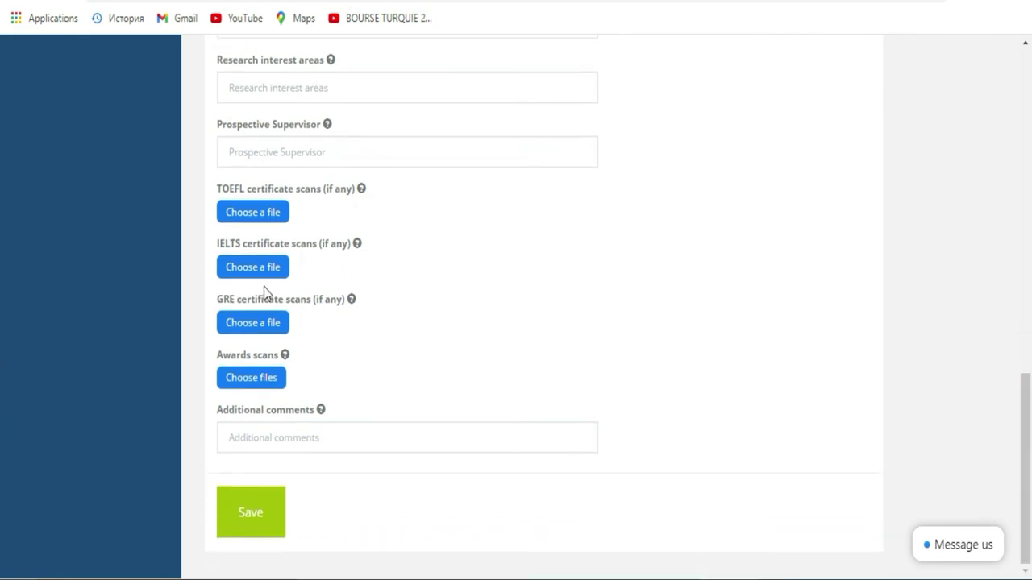
pyautogui.click(254, 533)
pyautogui.click(261, 516)
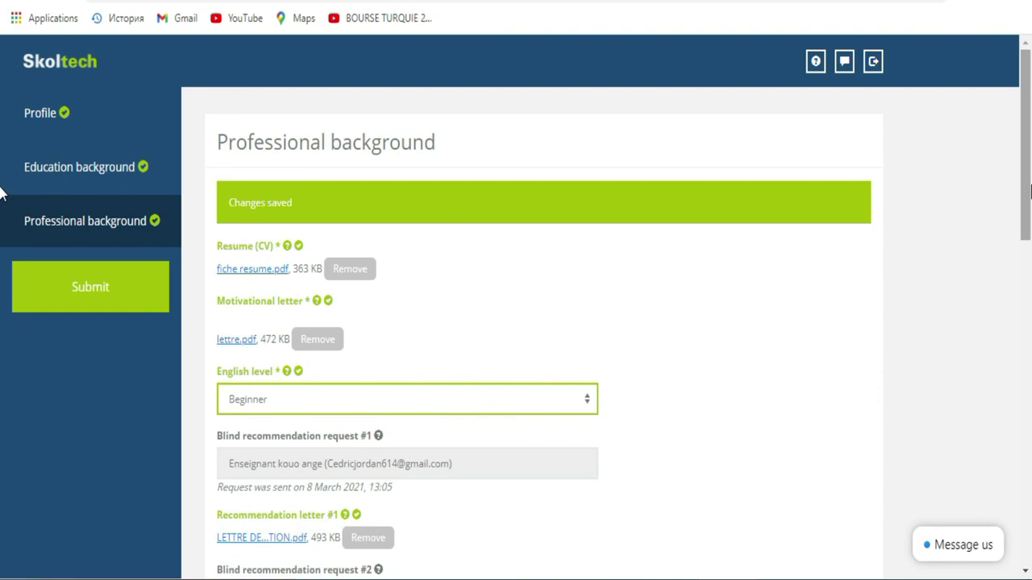
# - Check the saved professional background entries and submit the completed application
pyautogui.scroll(-3, 2, 242)
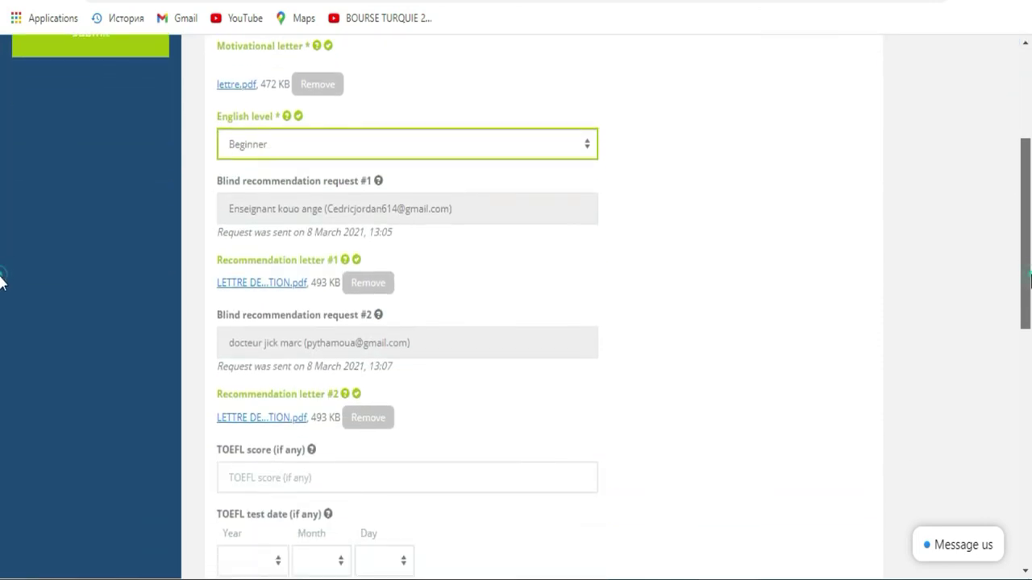
pyautogui.scroll(-3, 2, 282)
pyautogui.scroll(6, 1, 358)
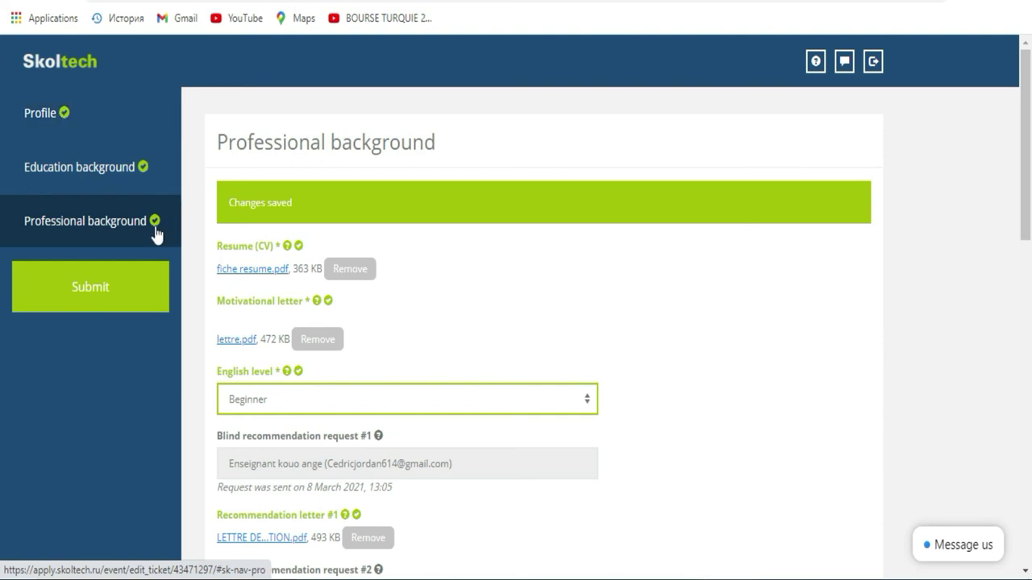
pyautogui.click(96, 309)
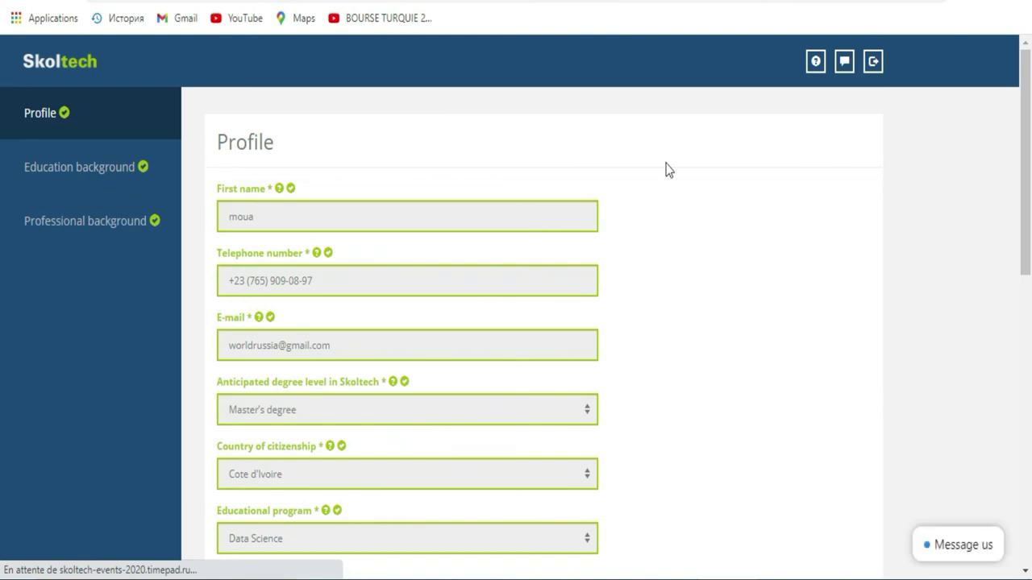
pyautogui.scroll(-3, 2, 238)
pyautogui.scroll(-6, 1, 258)
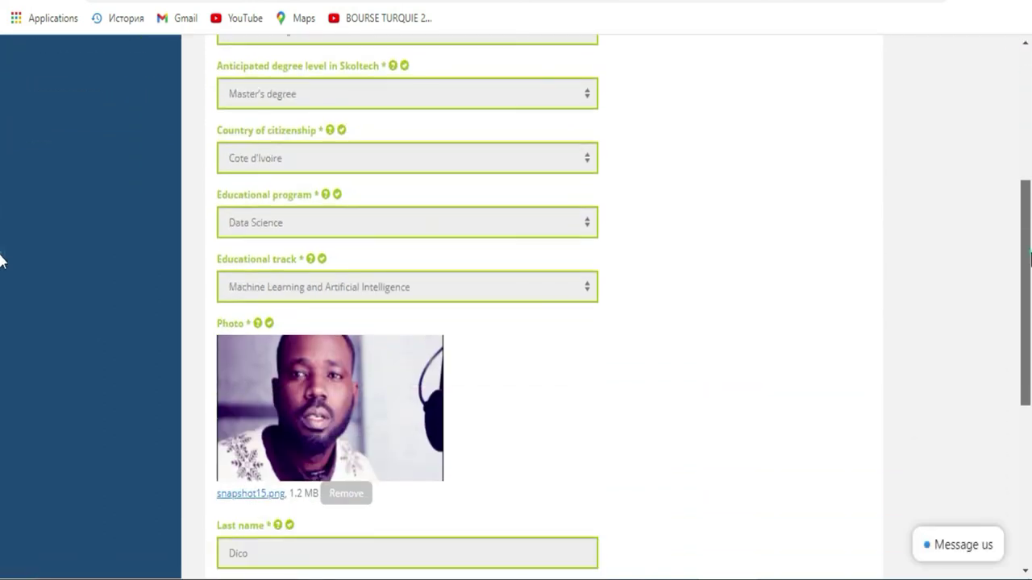